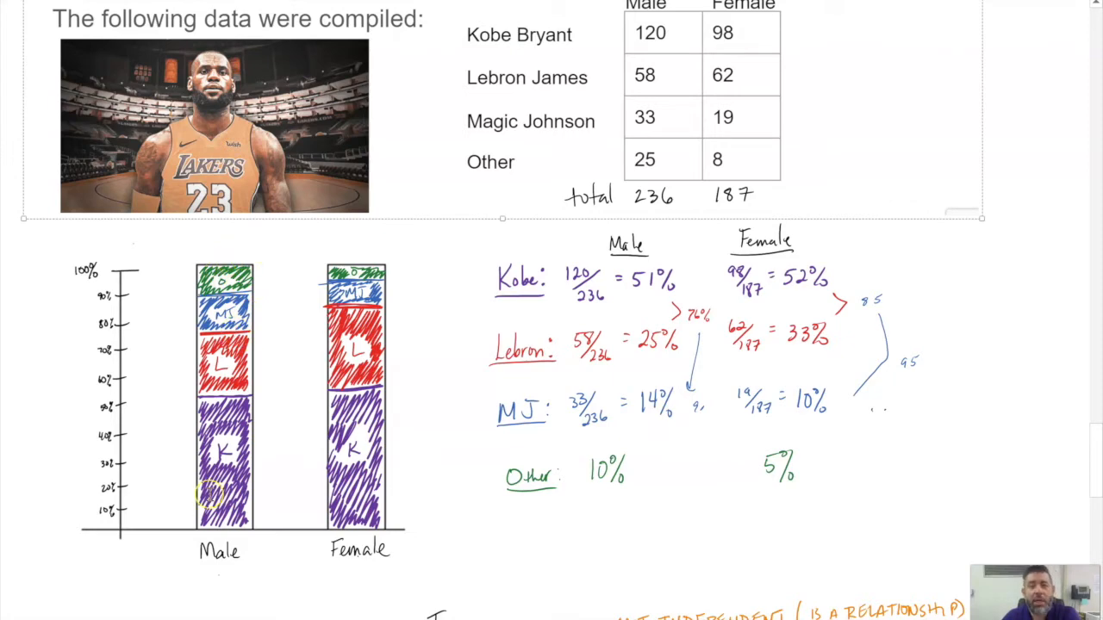
scroll(565, 379, down, 3)
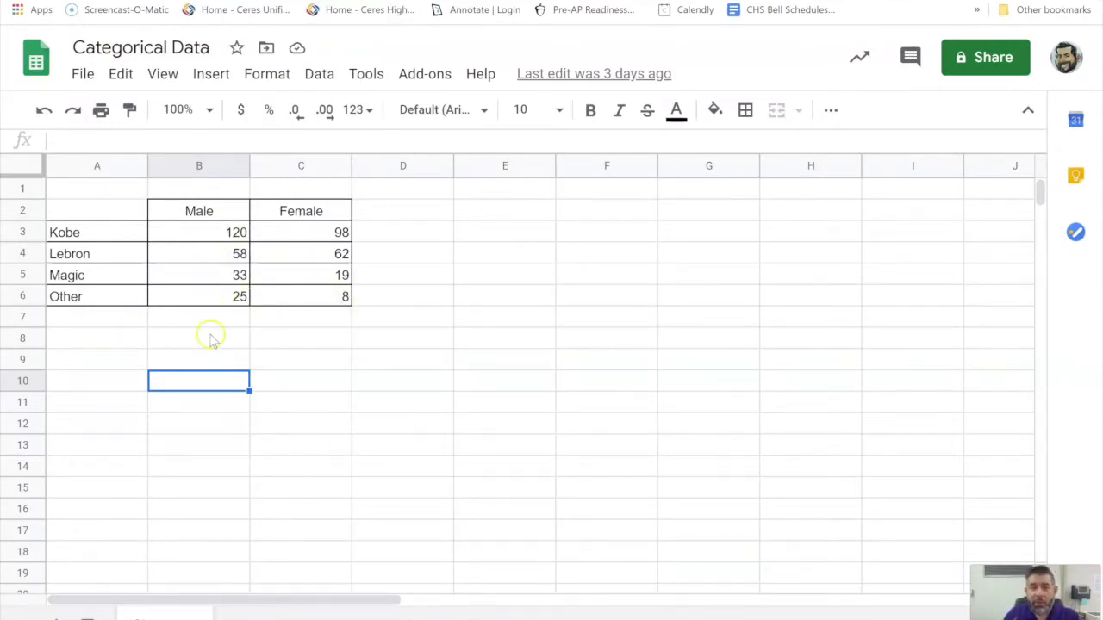
Step: Insert a chart from the player names and the Male column, range A2:B6
click(121, 319)
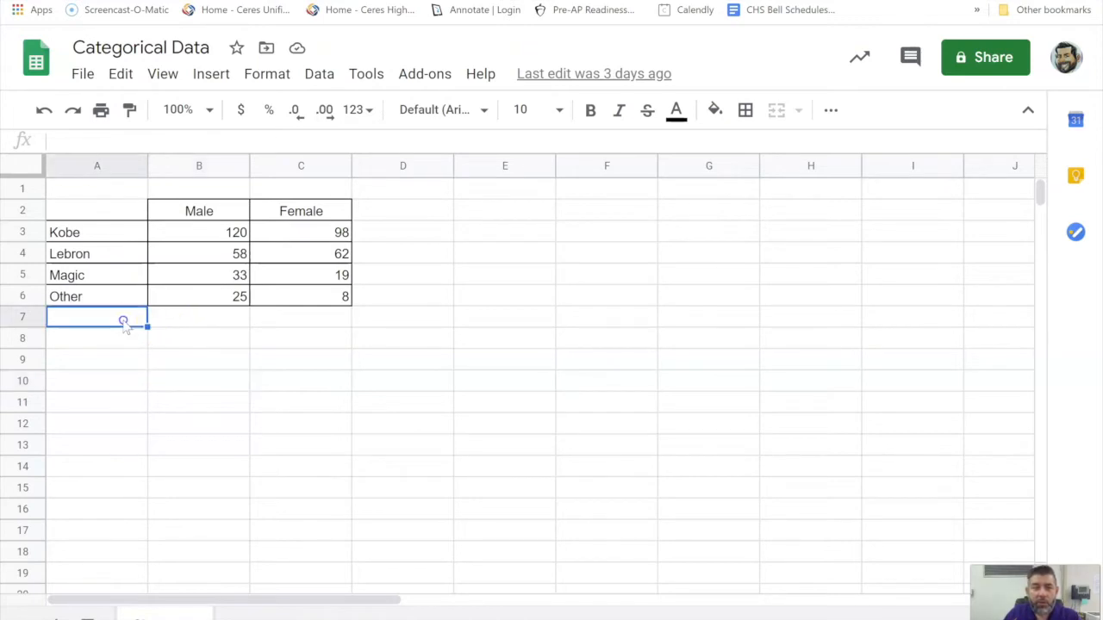
drag(135, 213, 224, 305)
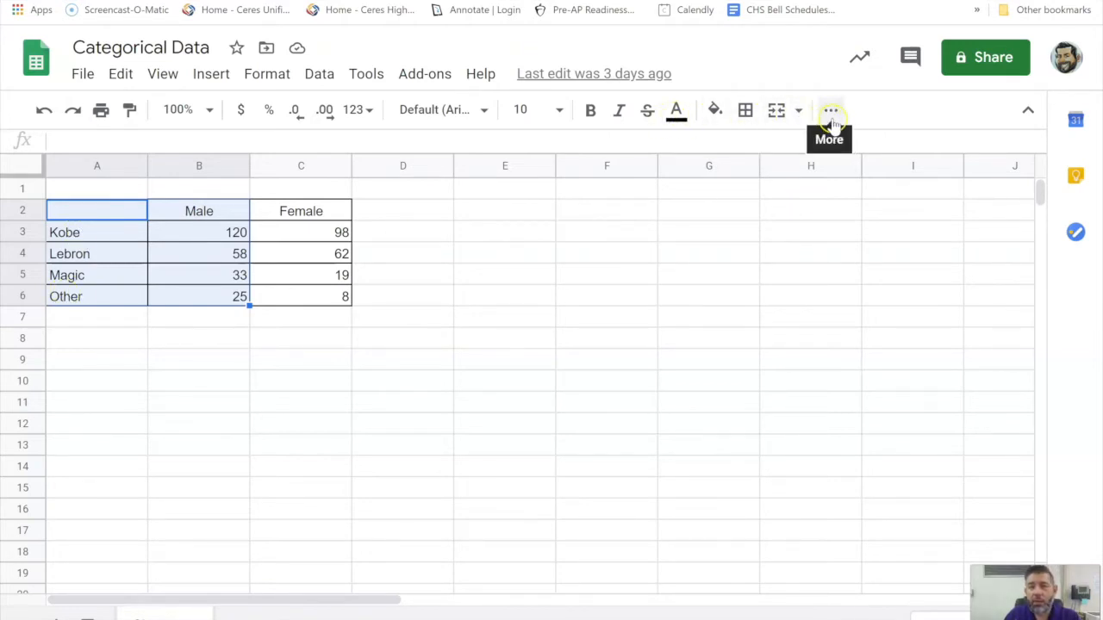
click(212, 75)
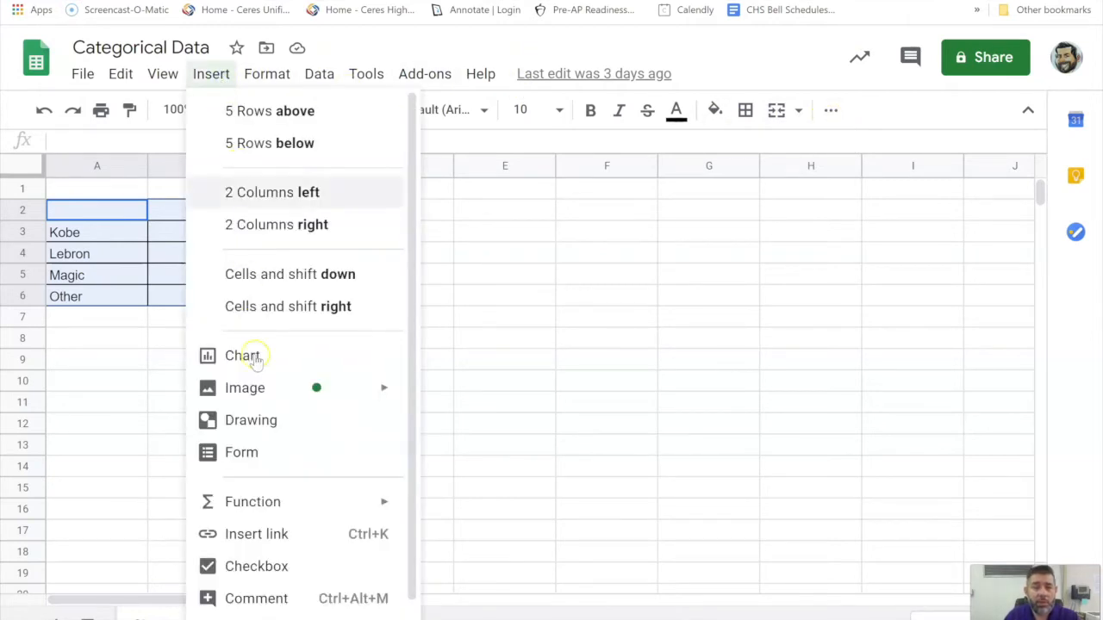
mouse_move(272, 398)
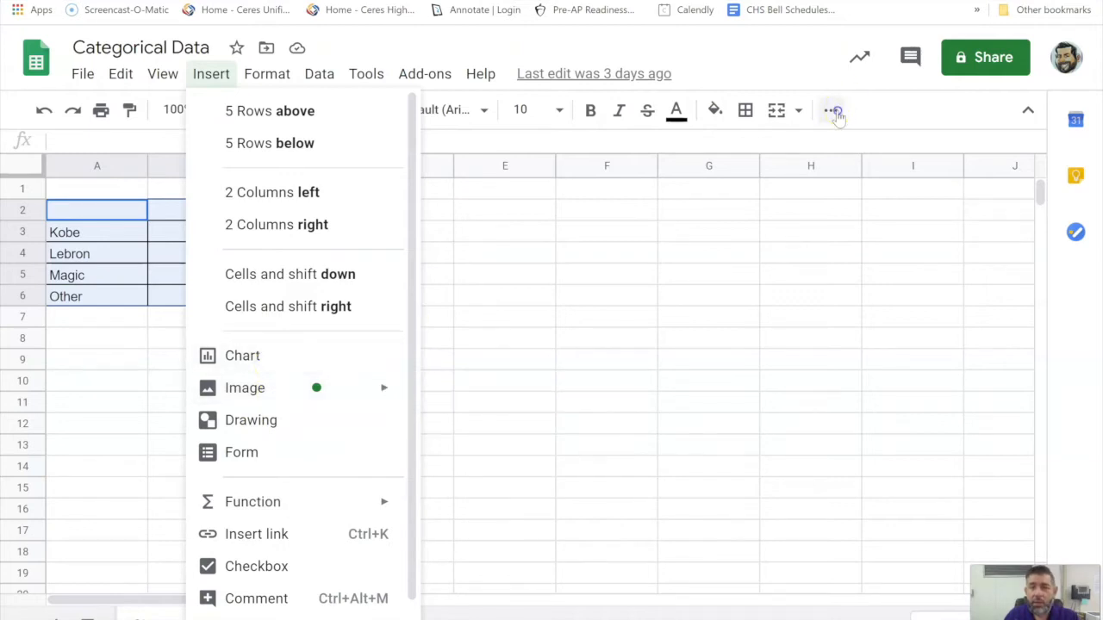
click(832, 111)
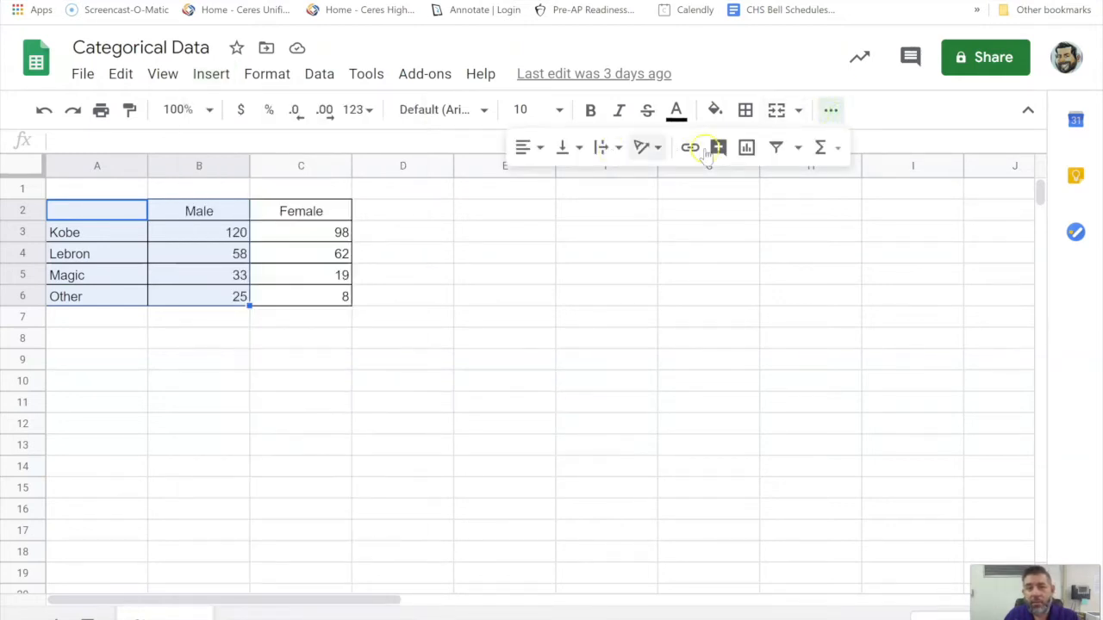
click(746, 150)
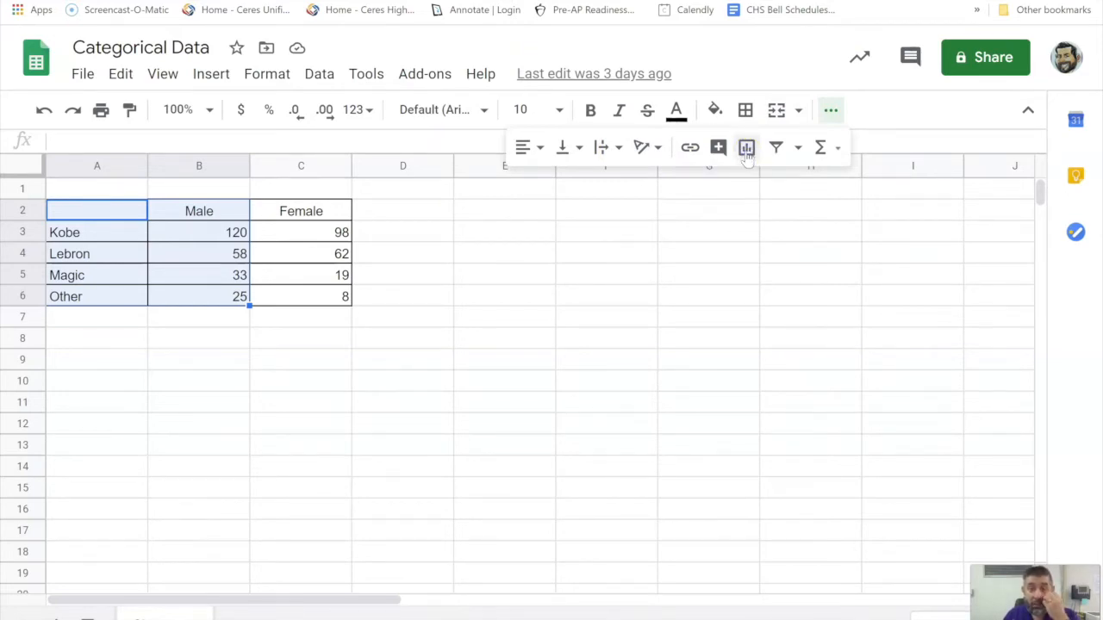
click(741, 160)
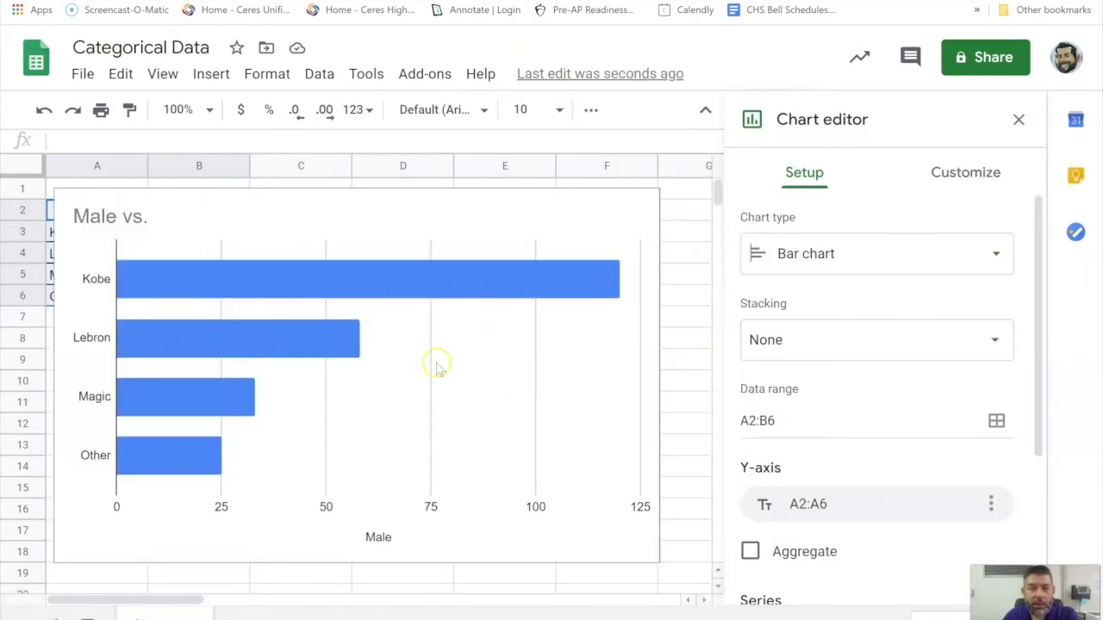
Step: Shrink the chart and move it below the data table so the table is uncovered
click(472, 437)
drag(658, 562, 486, 454)
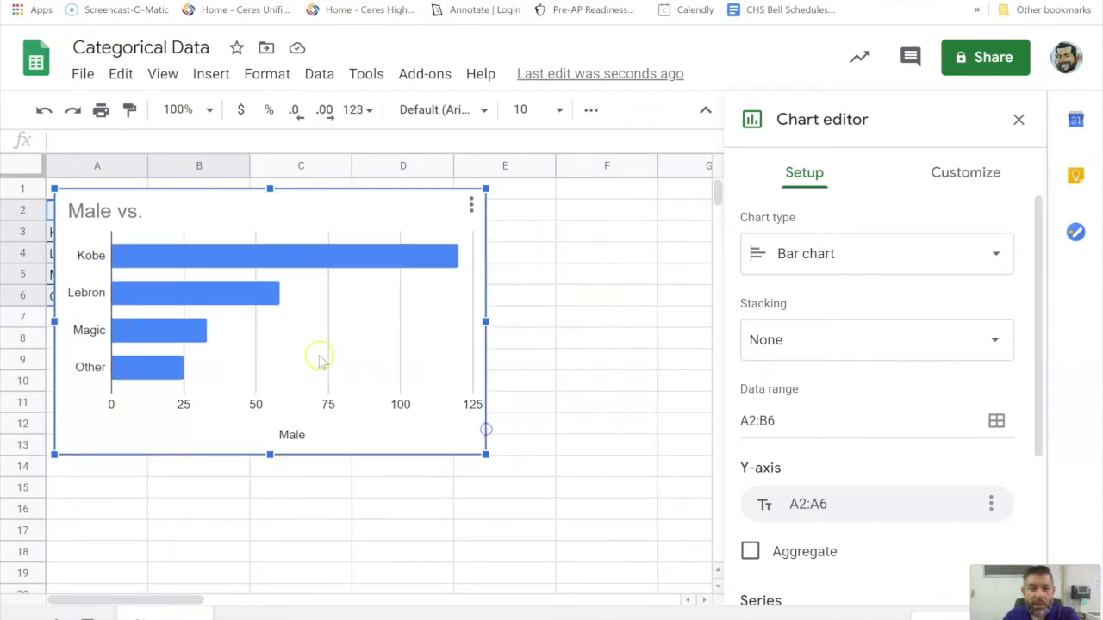
drag(456, 394, 651, 544)
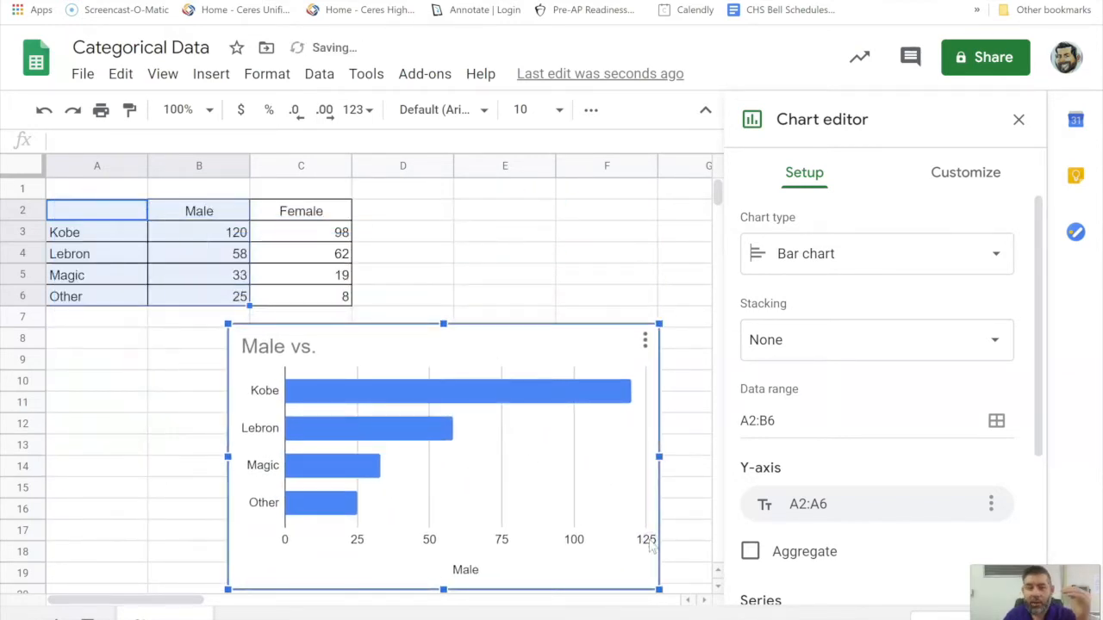
Step: Change the chart type to a column chart and try switching its rows and columns before reverting the switch
click(1000, 254)
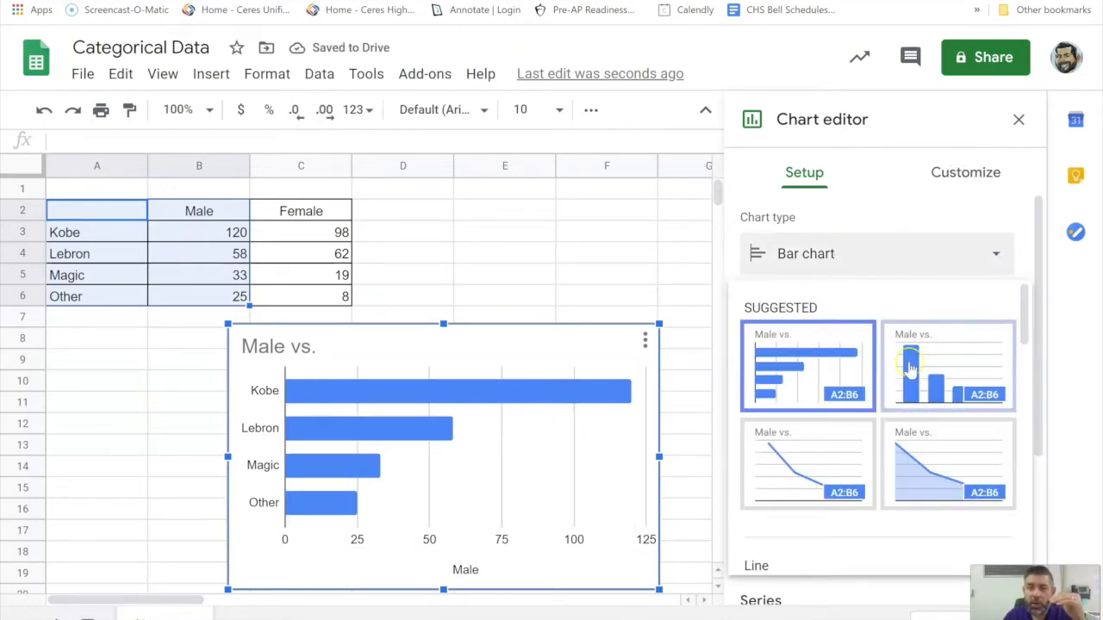
click(923, 371)
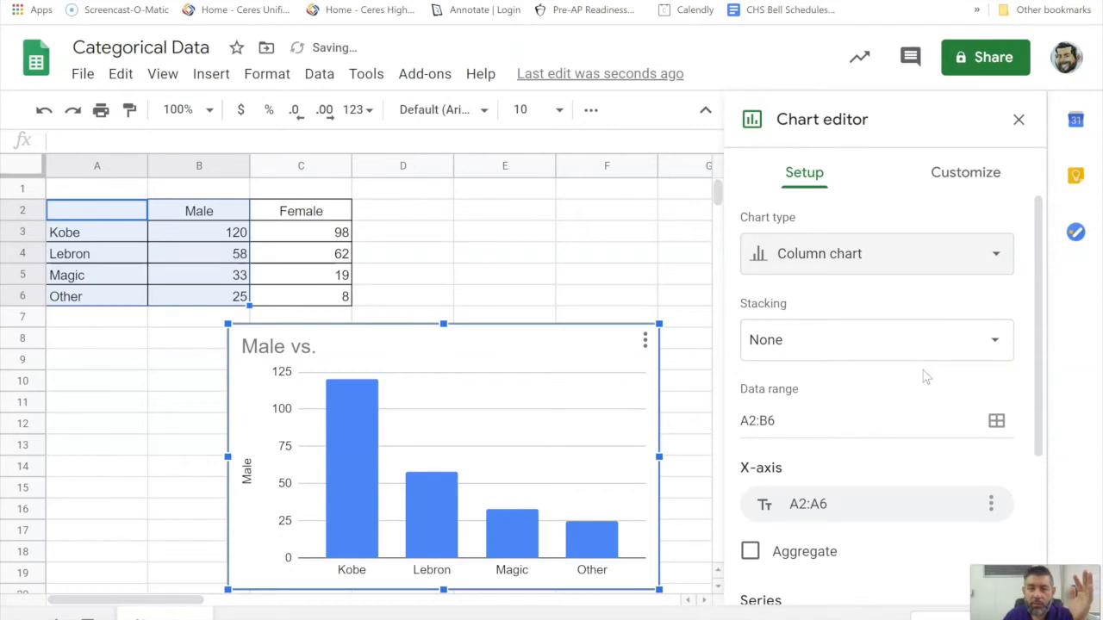
scroll(925, 377, down, 3)
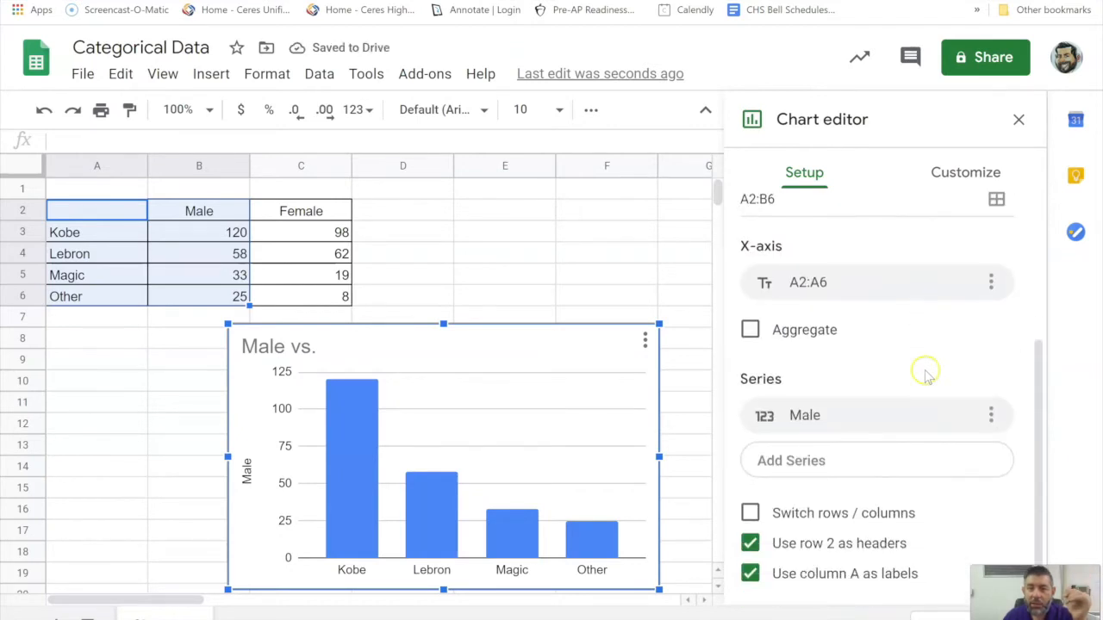
scroll(927, 378, up, 1)
scroll(927, 378, down, 1)
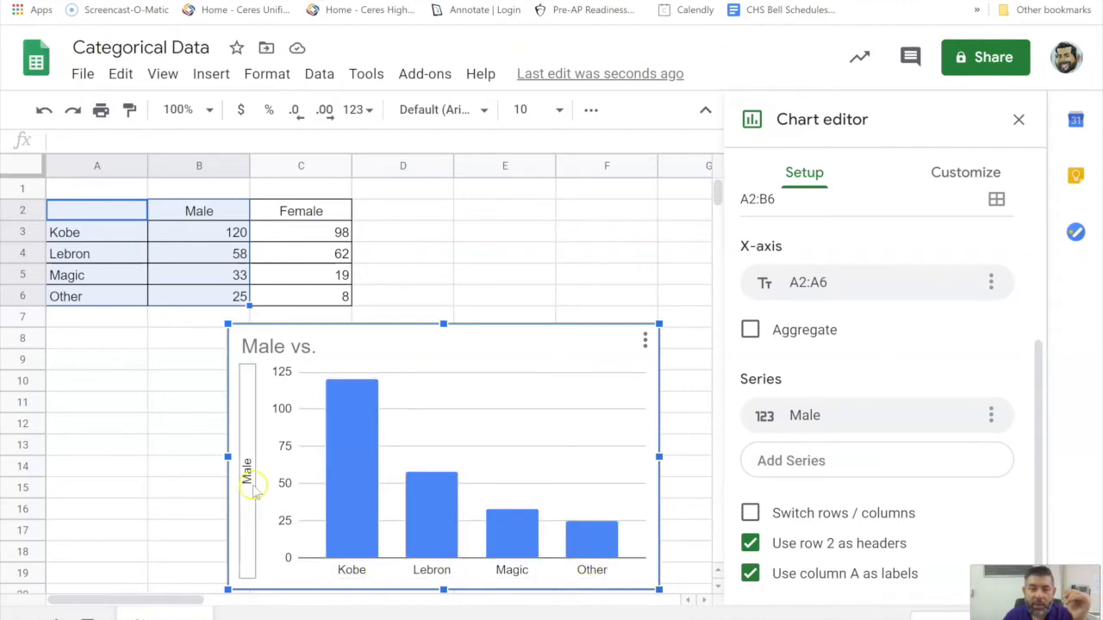
click(750, 513)
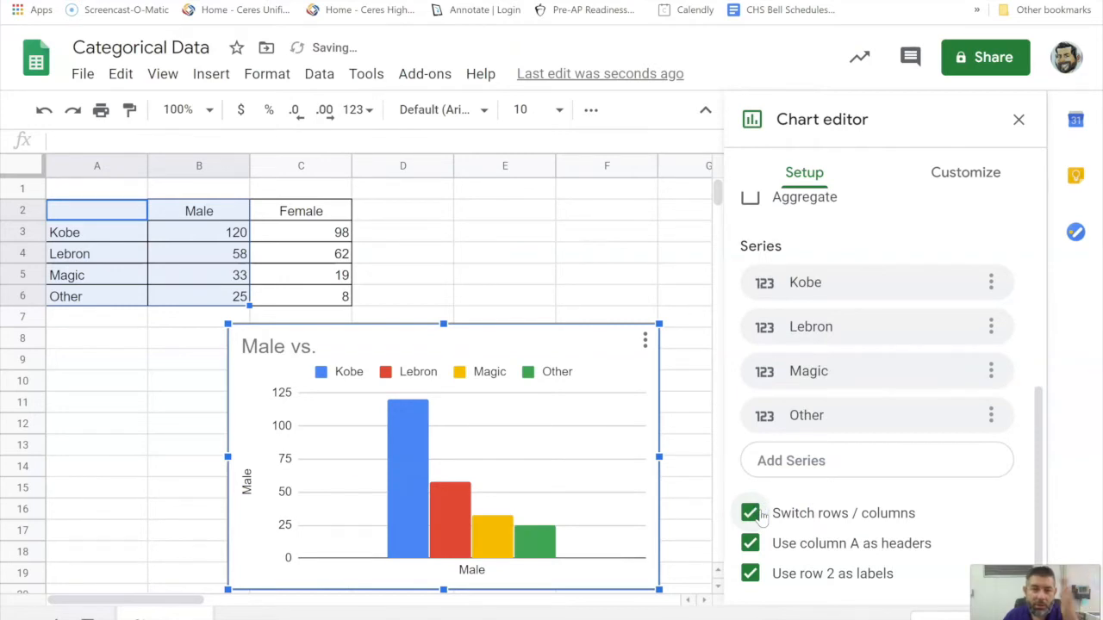
click(752, 513)
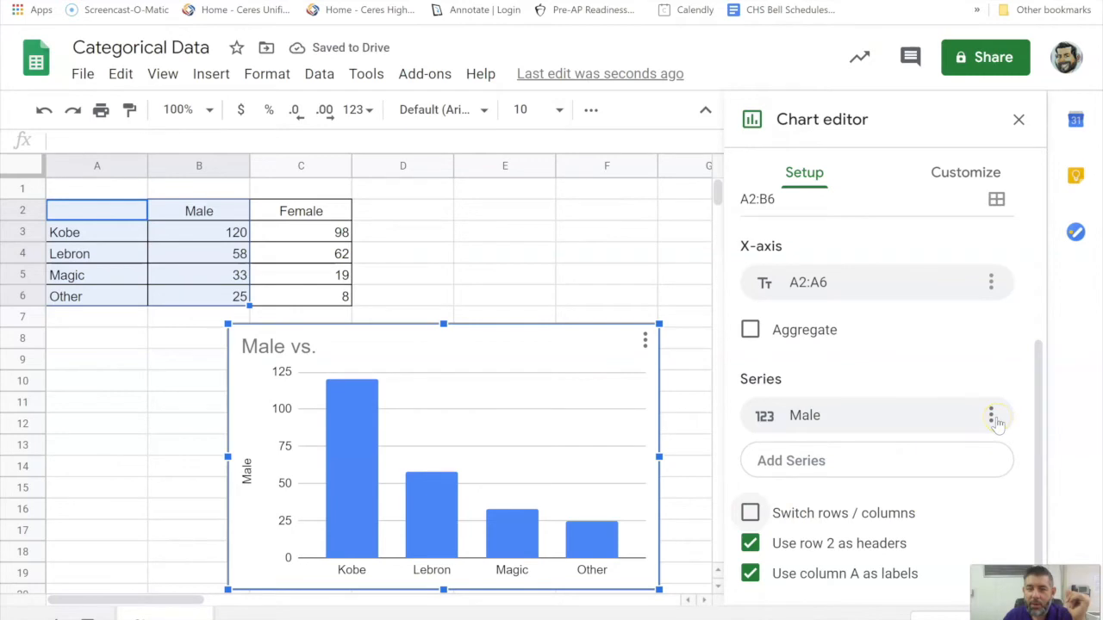
Step: Slant the chart's horizontal axis labels to 30°
click(965, 174)
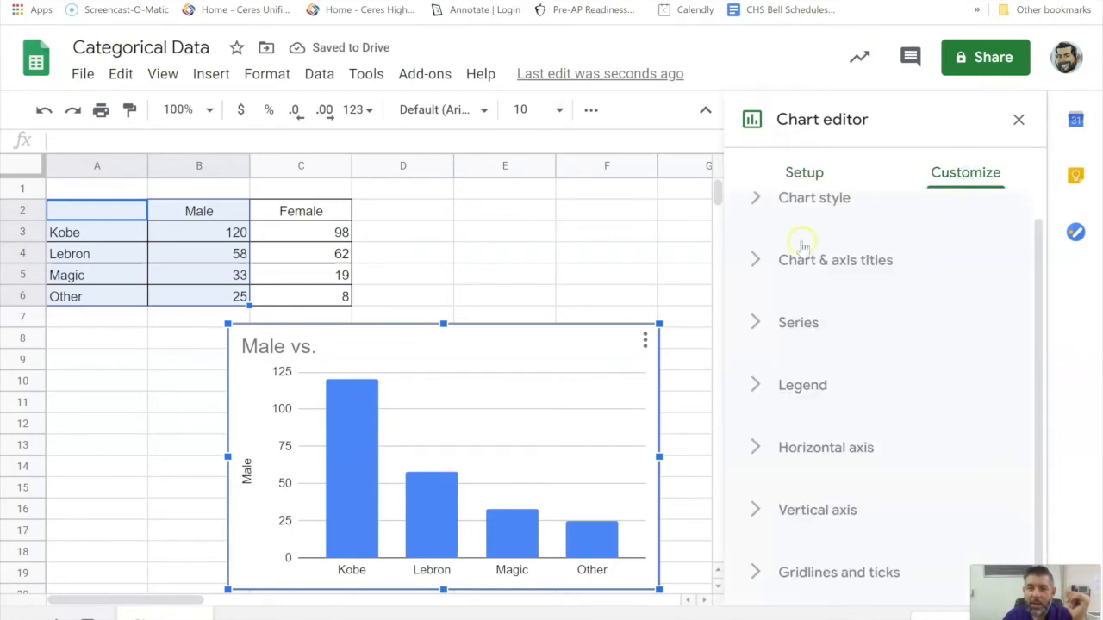
click(760, 269)
scroll(850, 370, down, 3)
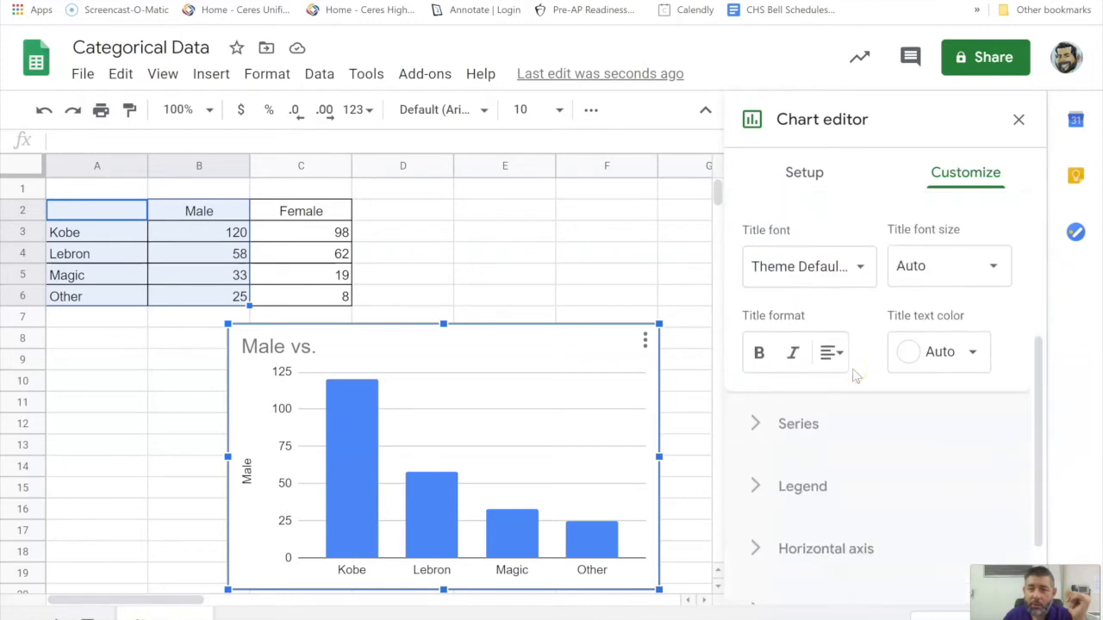
scroll(827, 351, down, 1)
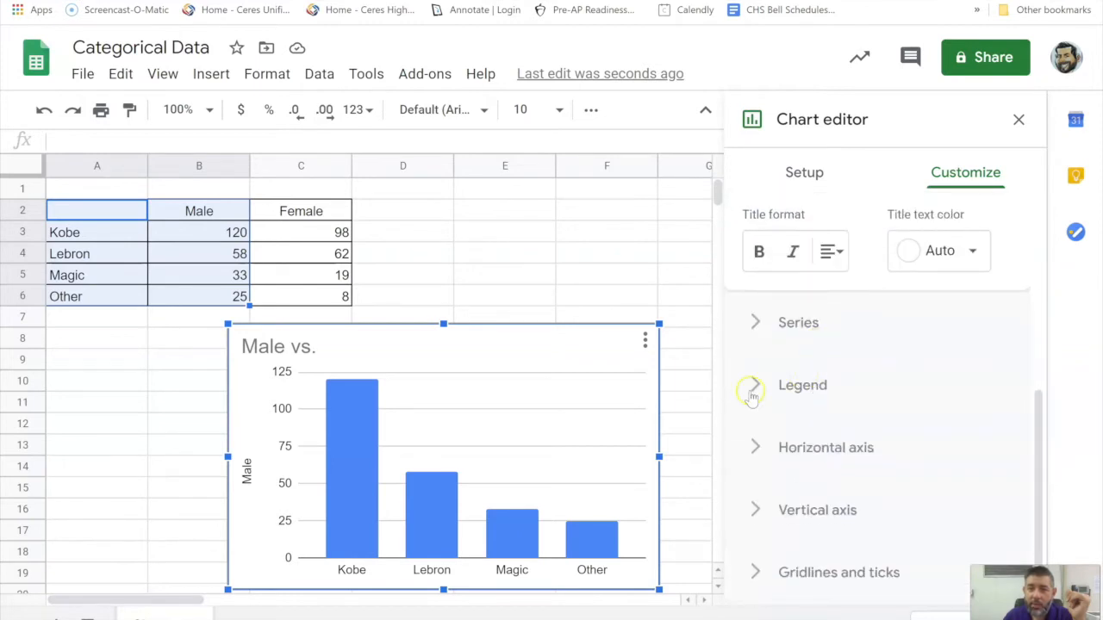
click(756, 453)
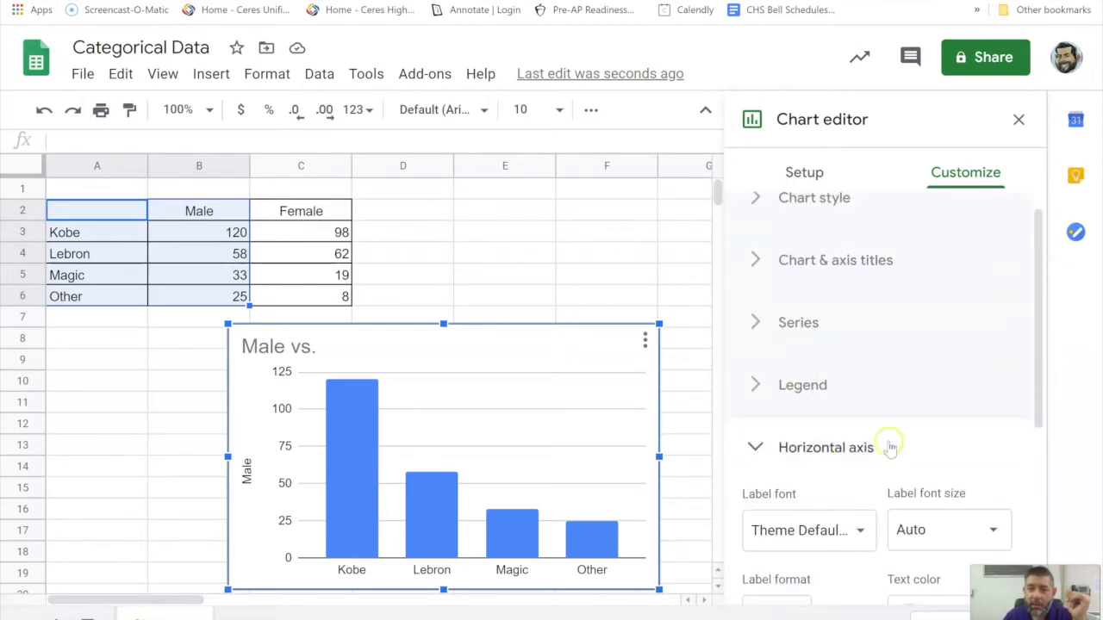
scroll(890, 446, down, 3)
scroll(892, 444, down, 1)
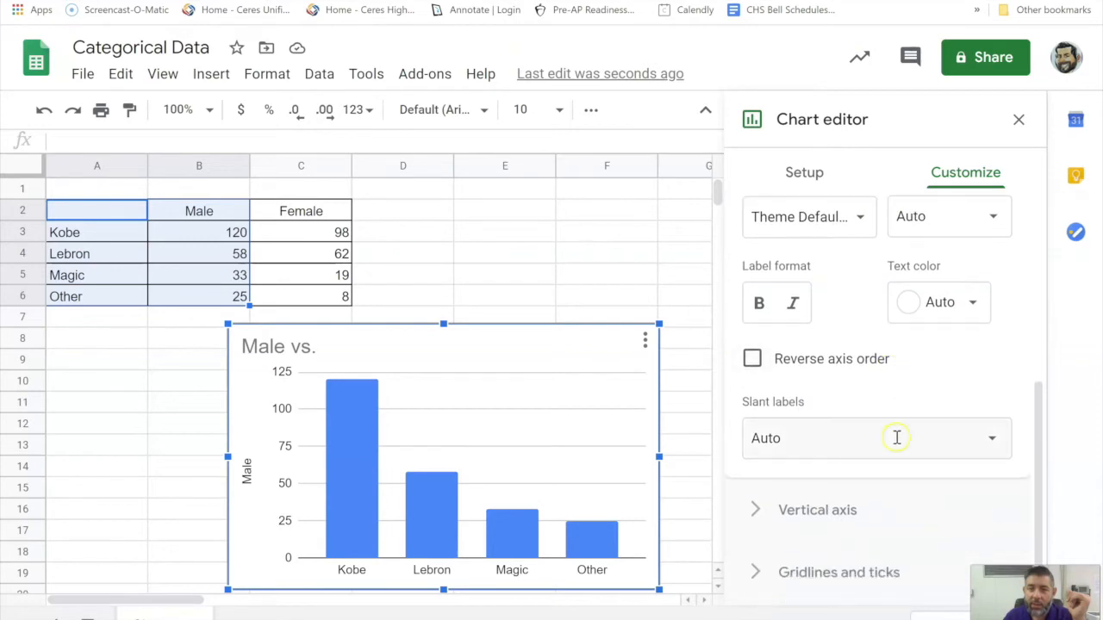
click(990, 441)
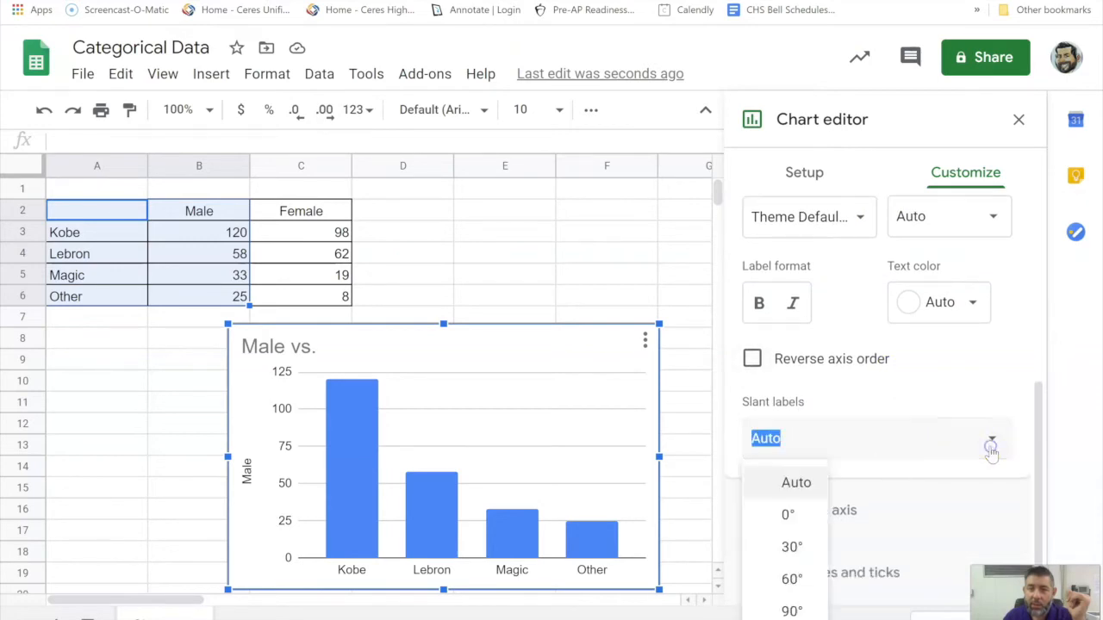
click(789, 543)
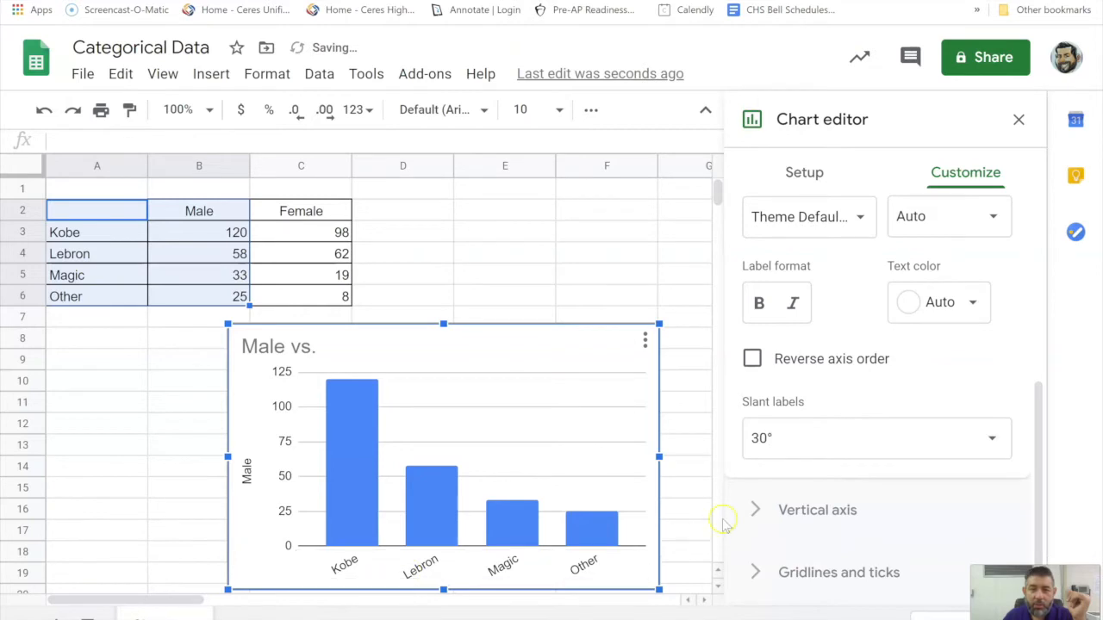
scroll(939, 388, up, 2)
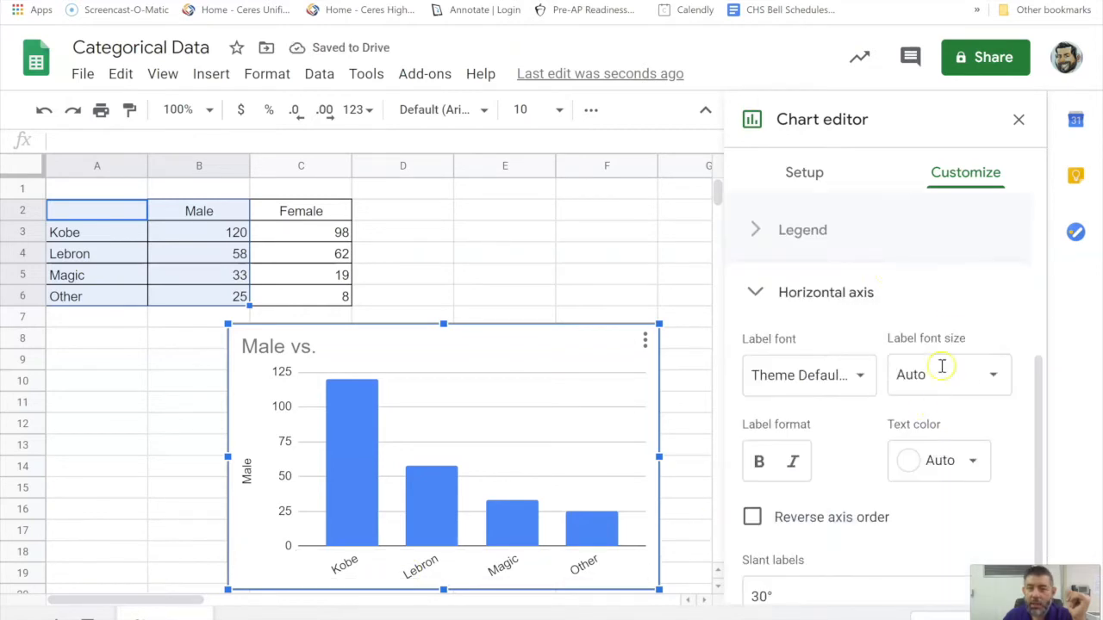
click(763, 297)
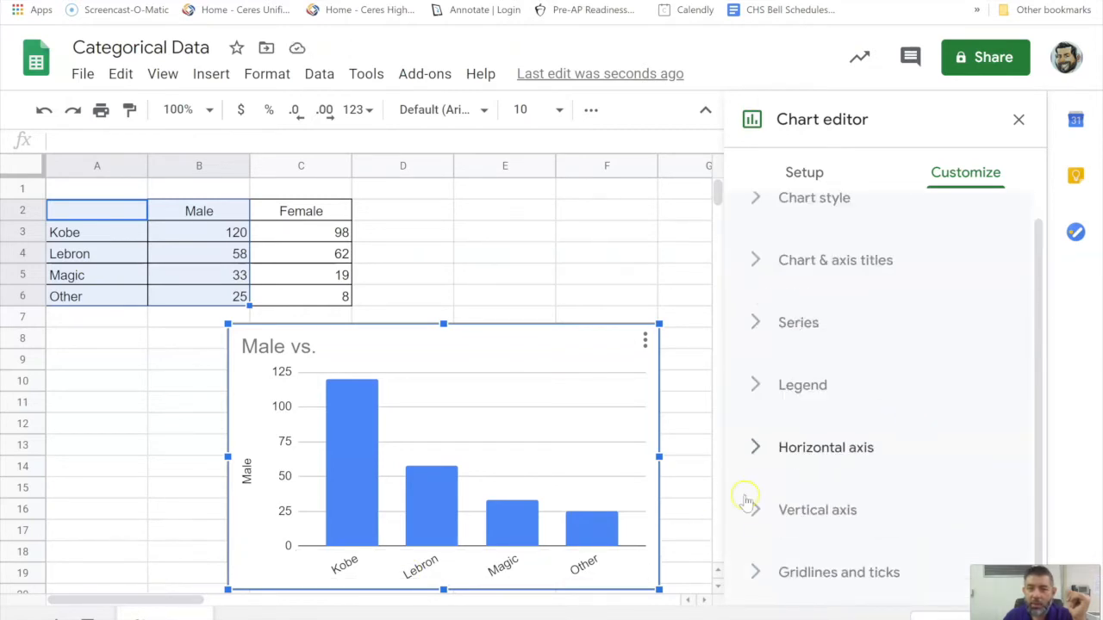
Step: Try the Percent and Currency (rounded) number formats on the chart's vertical axis, and set the format to None
click(757, 517)
scroll(935, 438, down, 5)
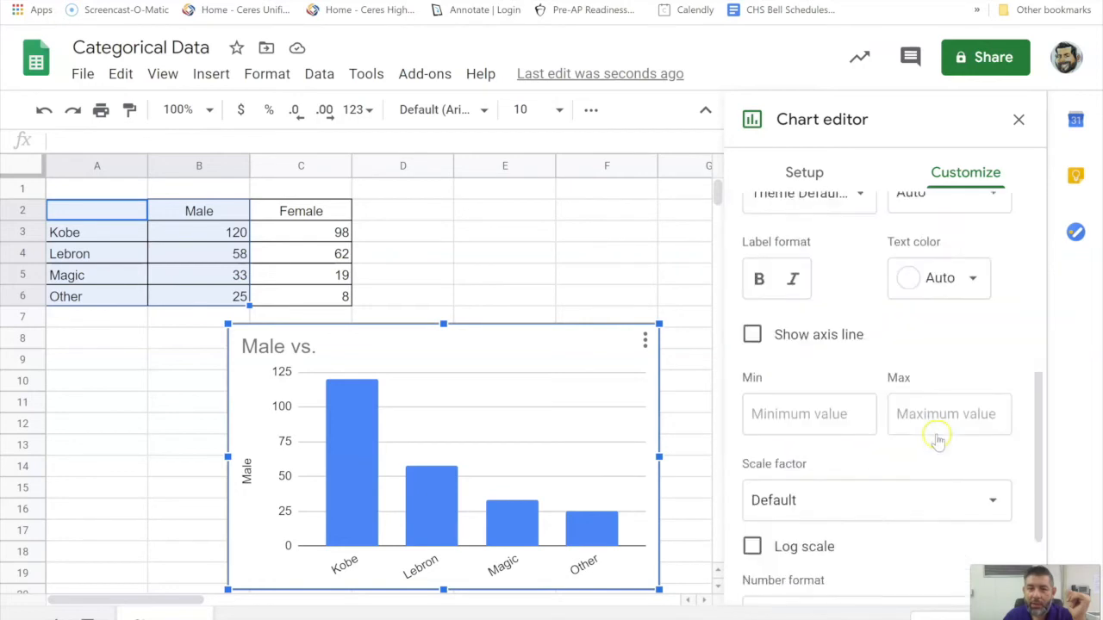
scroll(939, 440, down, 1)
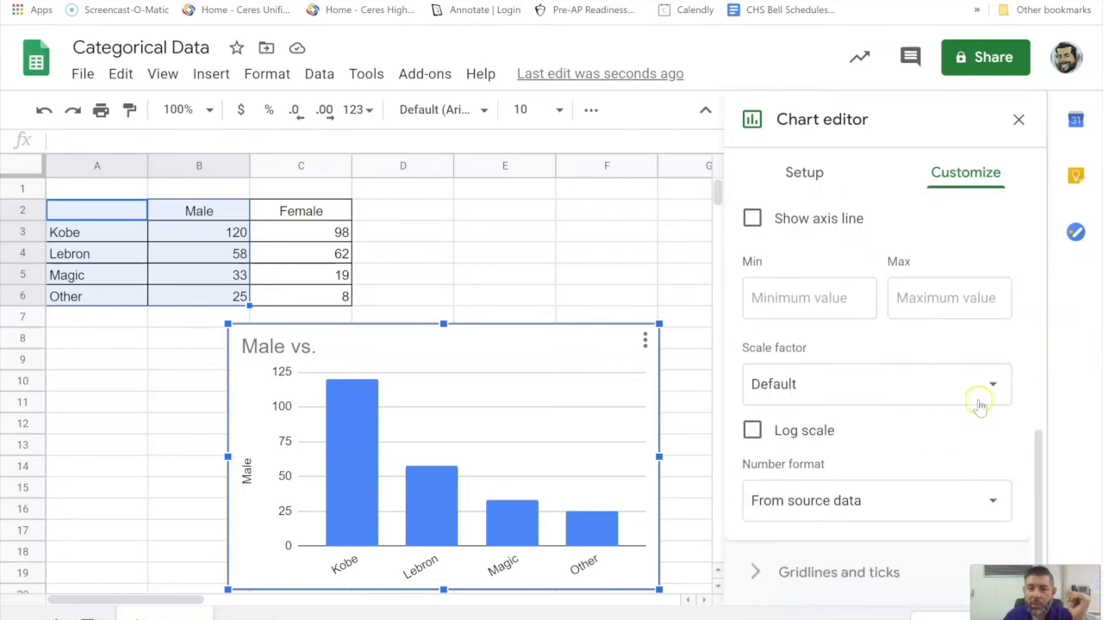
click(988, 505)
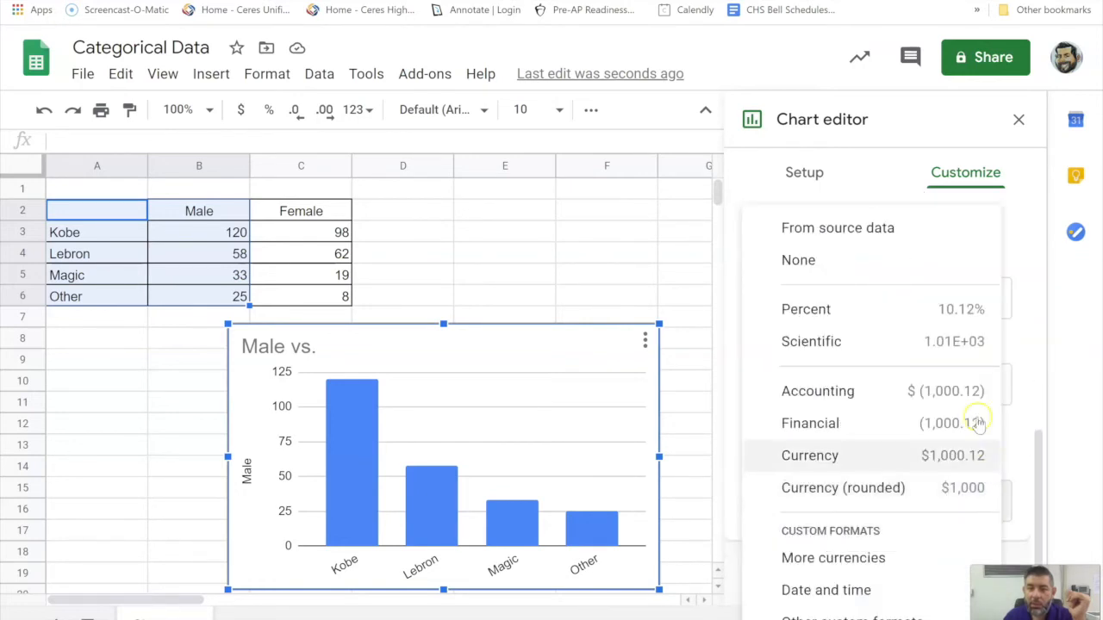
click(951, 317)
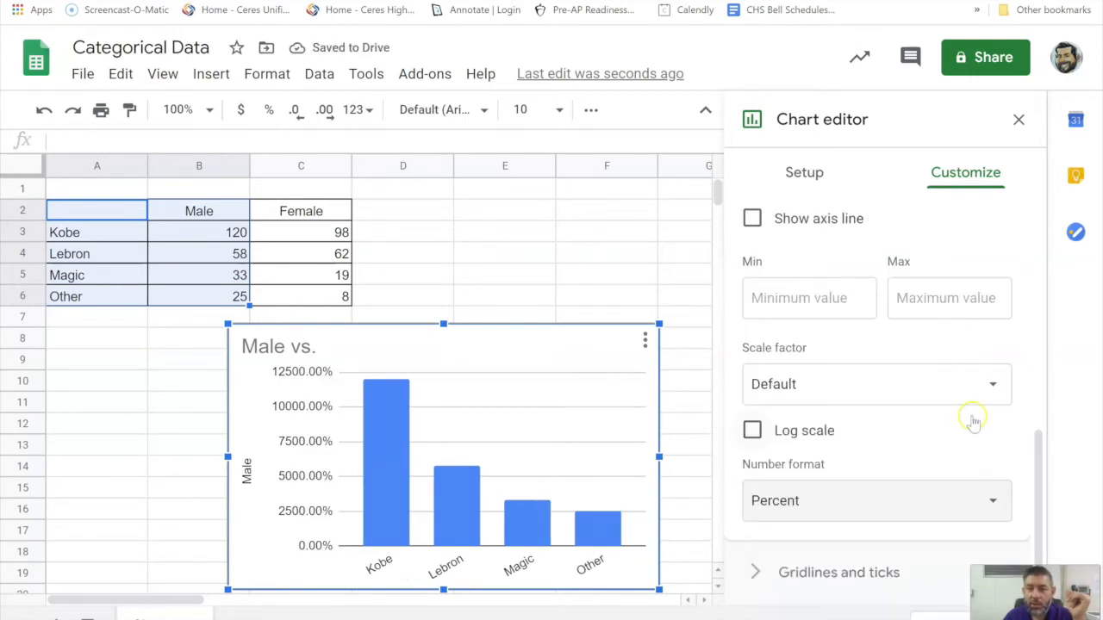
click(990, 500)
click(982, 502)
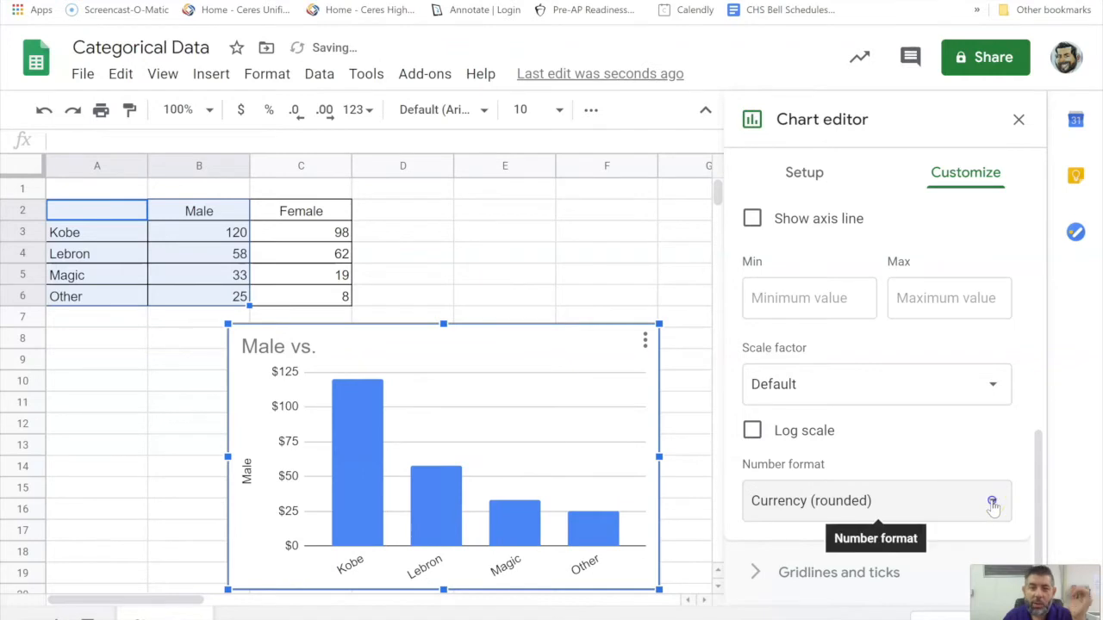
click(989, 501)
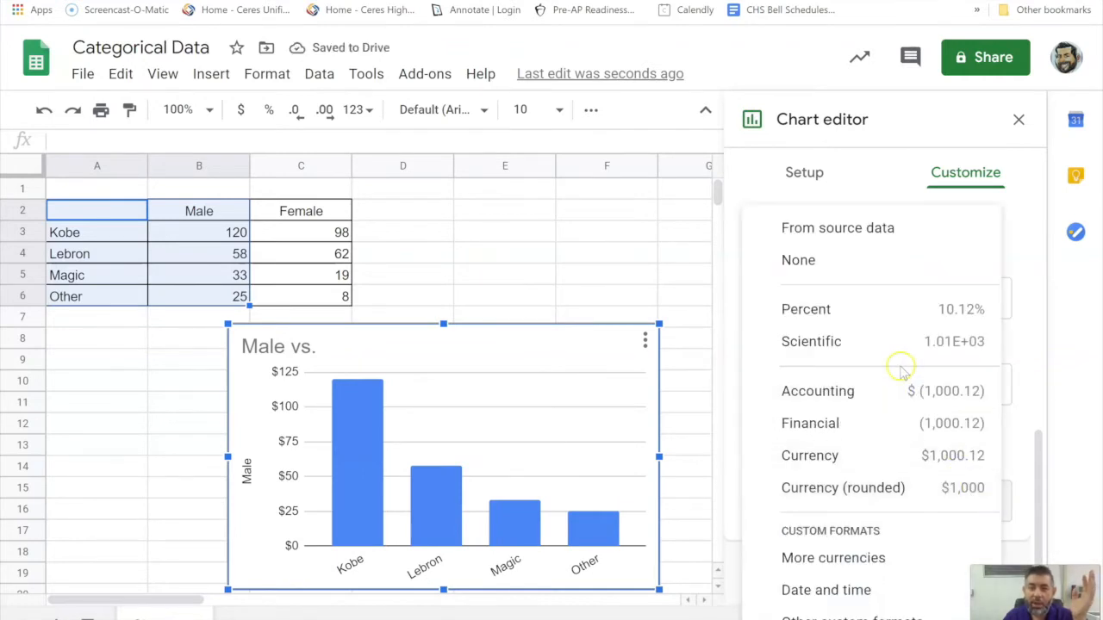
click(849, 261)
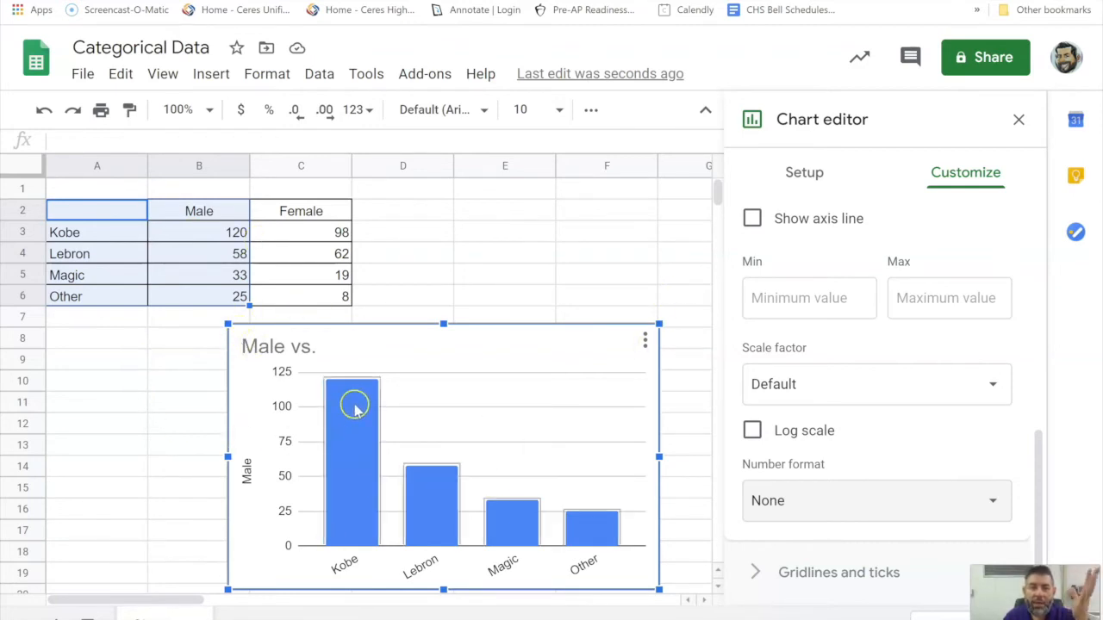
Step: Delete the chart and select the full table with both Male and Female columns, A2:C6
click(645, 342)
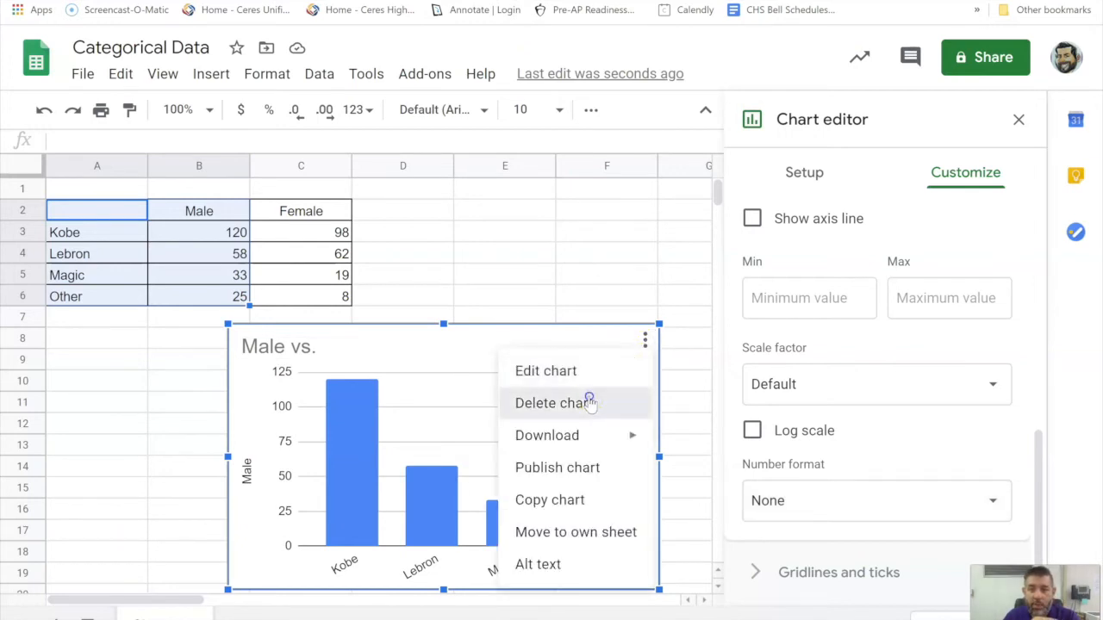
click(592, 403)
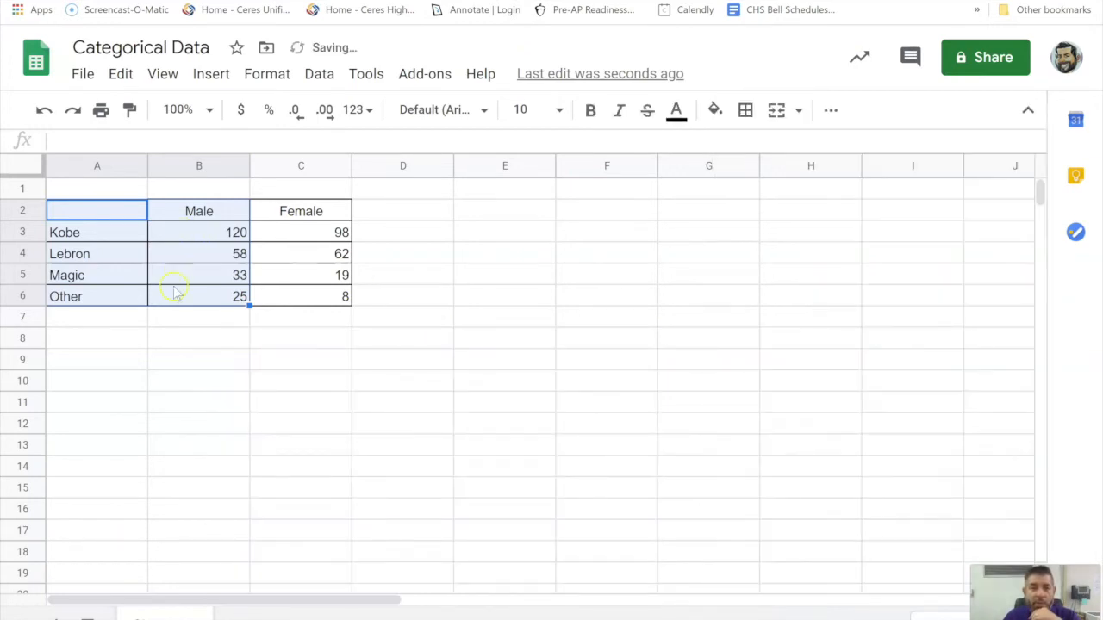
click(173, 381)
drag(123, 212, 326, 302)
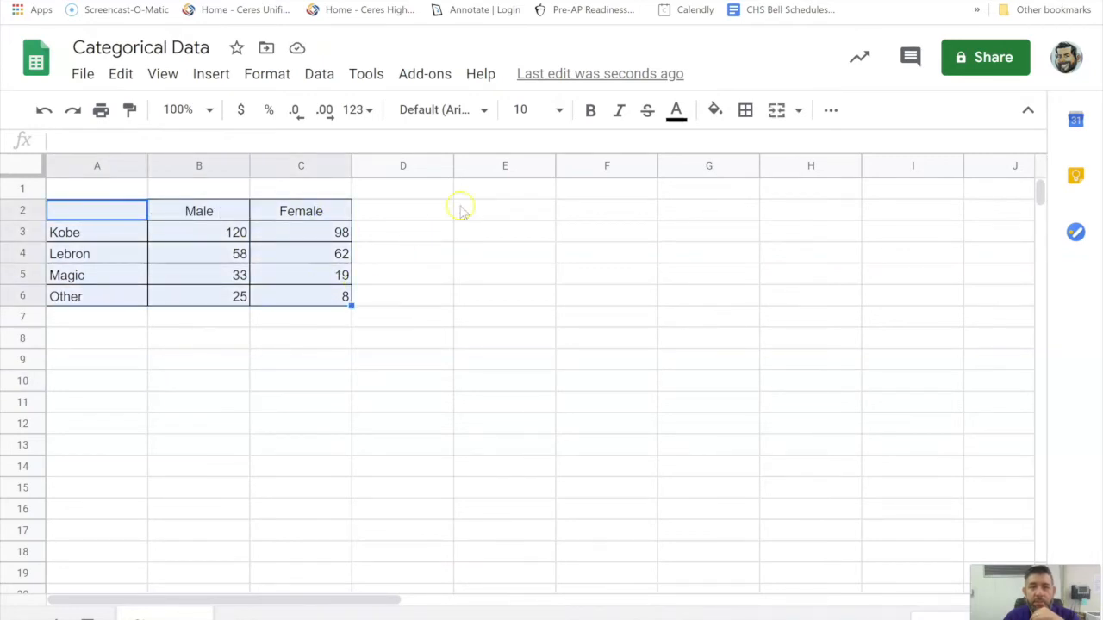
Step: Insert a chart from the selected table and switch its rows and columns
click(214, 75)
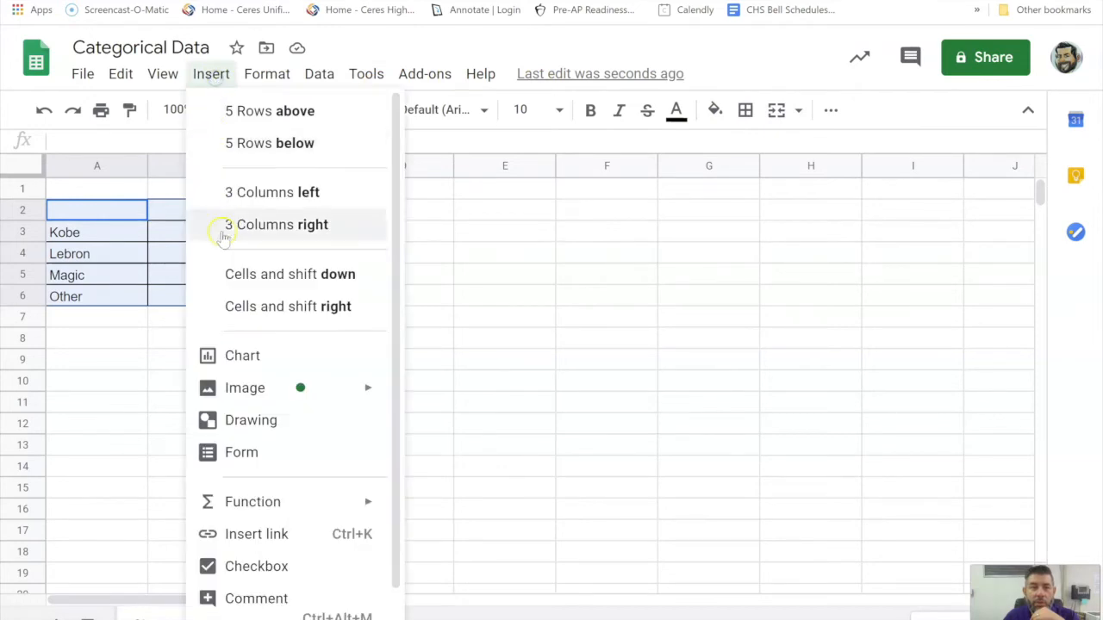
click(230, 357)
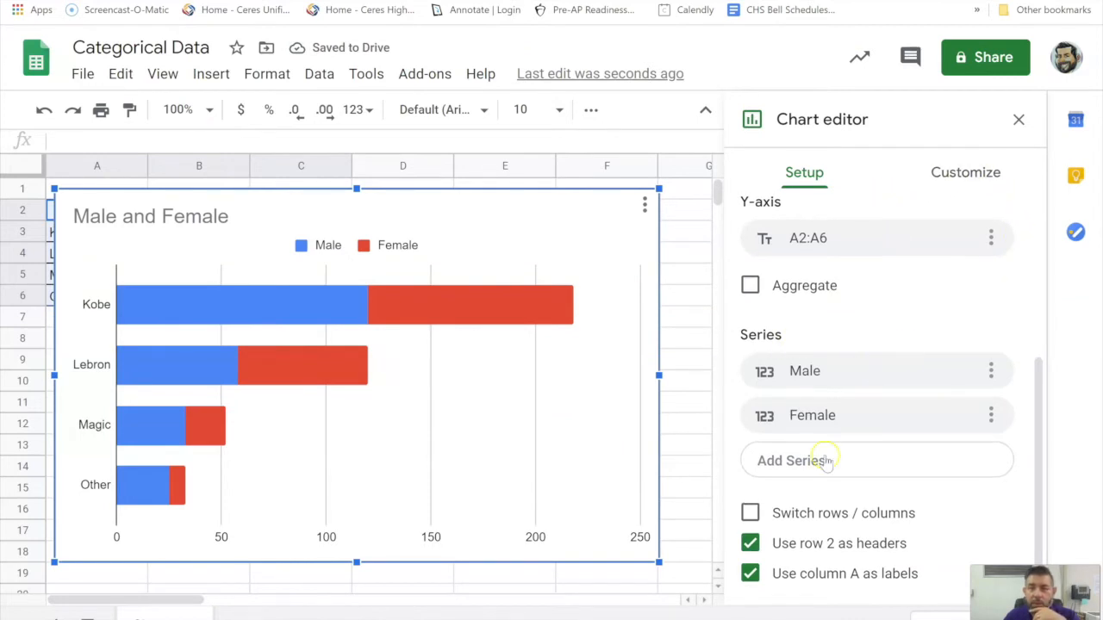
click(750, 513)
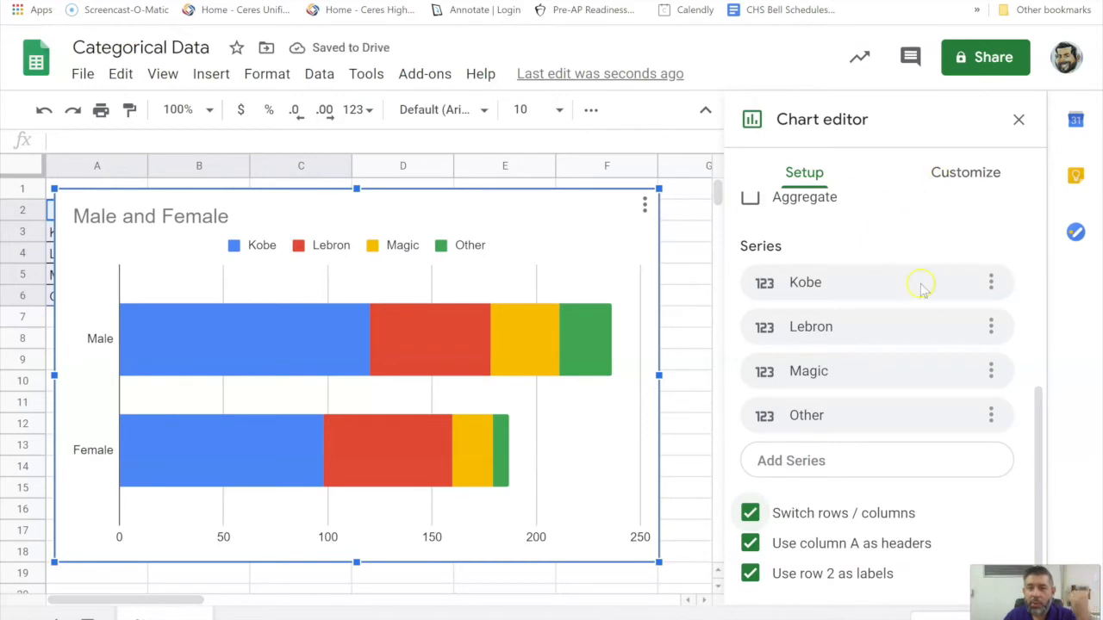
Step: Change the chart type to a stacked column chart and set its stacking to 100%
scroll(920, 284, up, 5)
click(1002, 258)
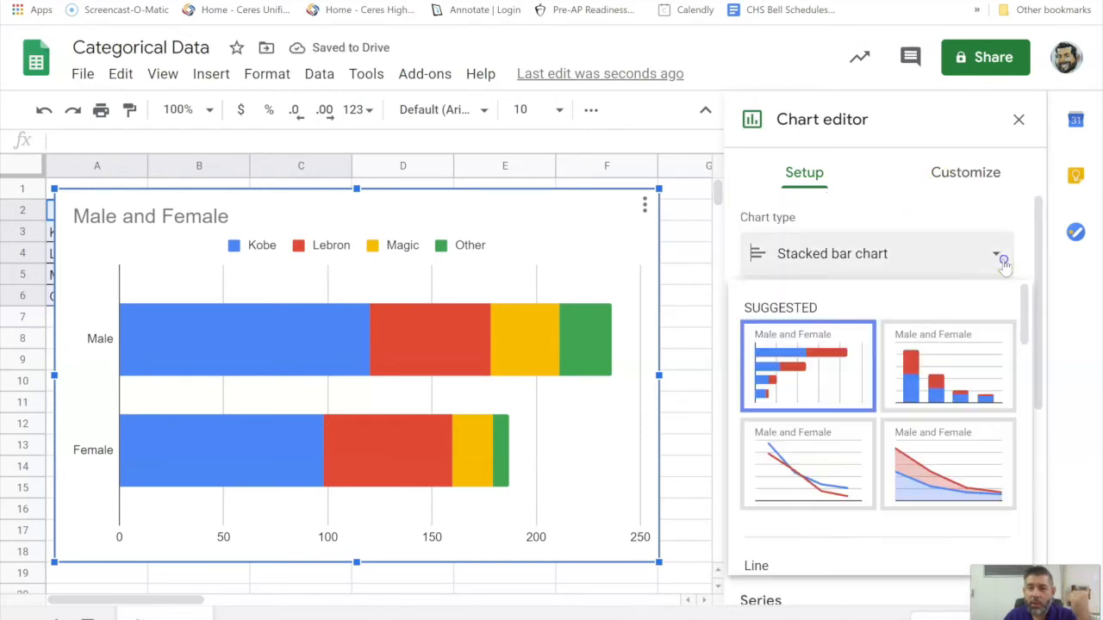
click(938, 374)
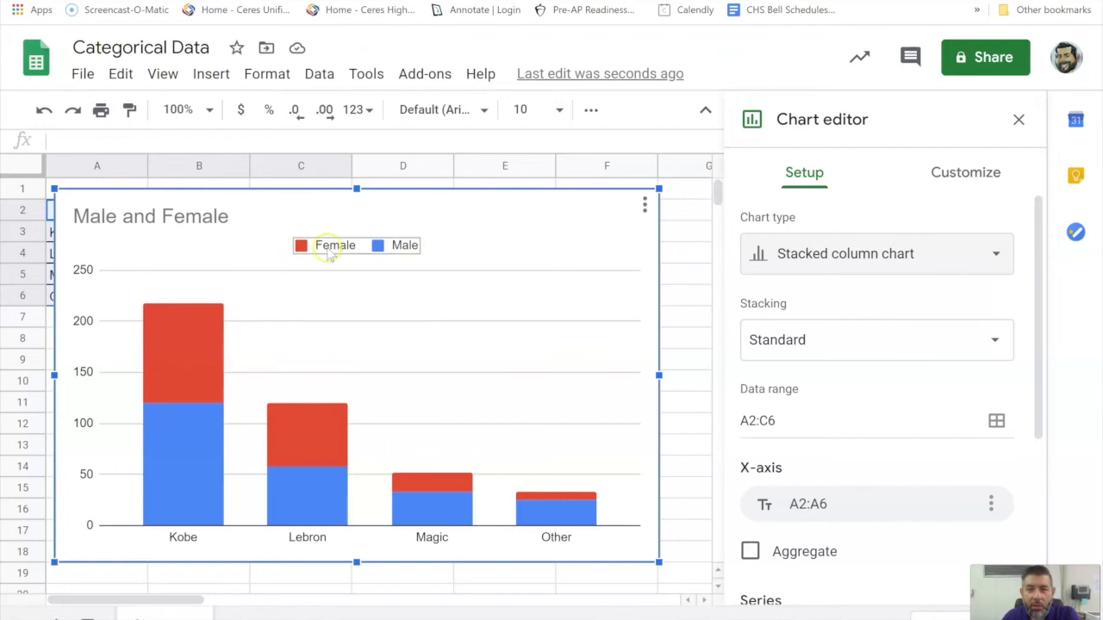
click(996, 342)
click(920, 380)
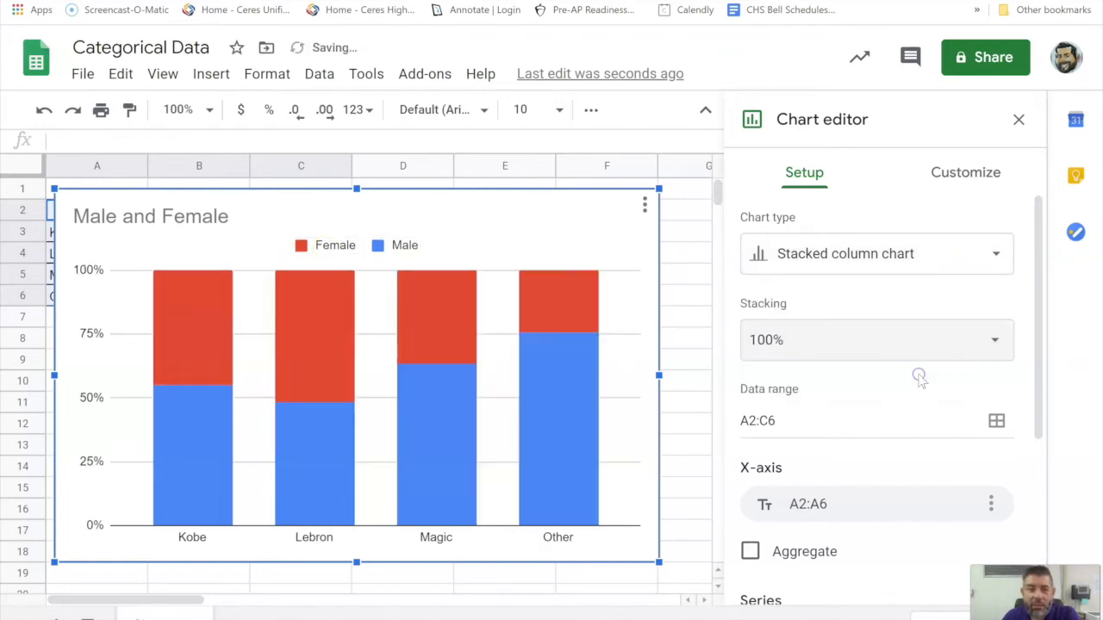
Step: Switch the stacked column chart's rows and columns to get one column each for Male and Female
scroll(909, 396, down, 3)
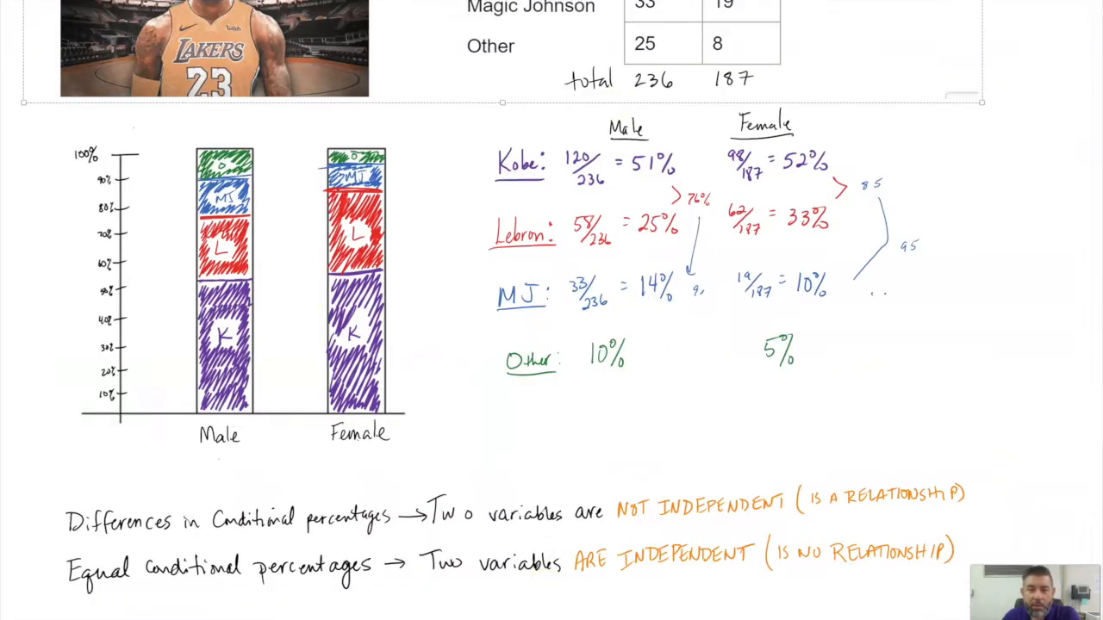
click(455, 619)
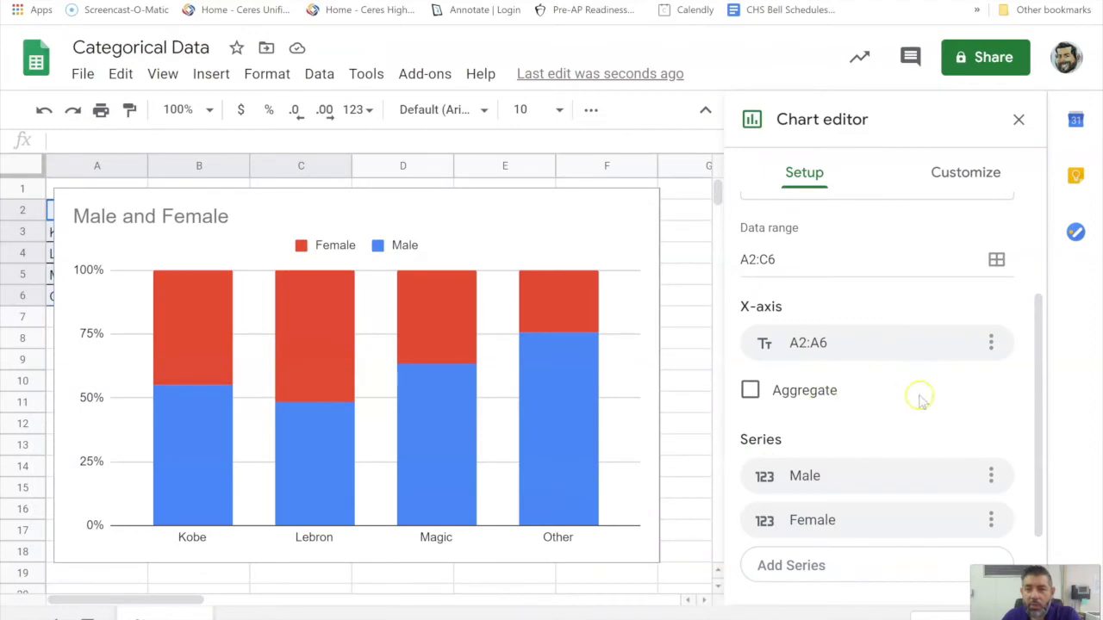
scroll(920, 393, down, 3)
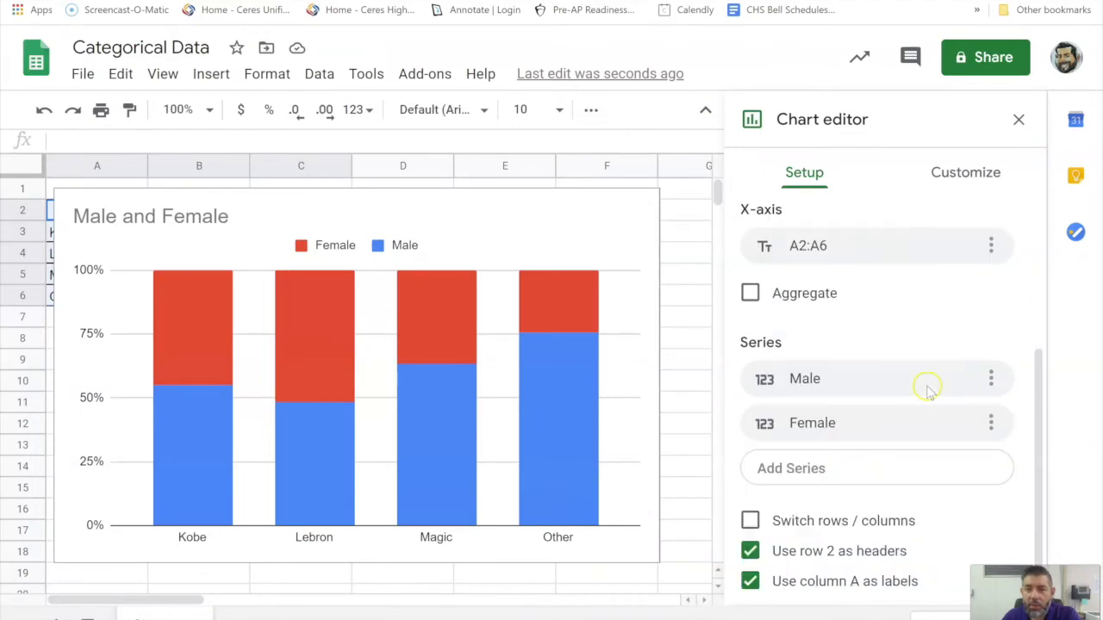
click(750, 514)
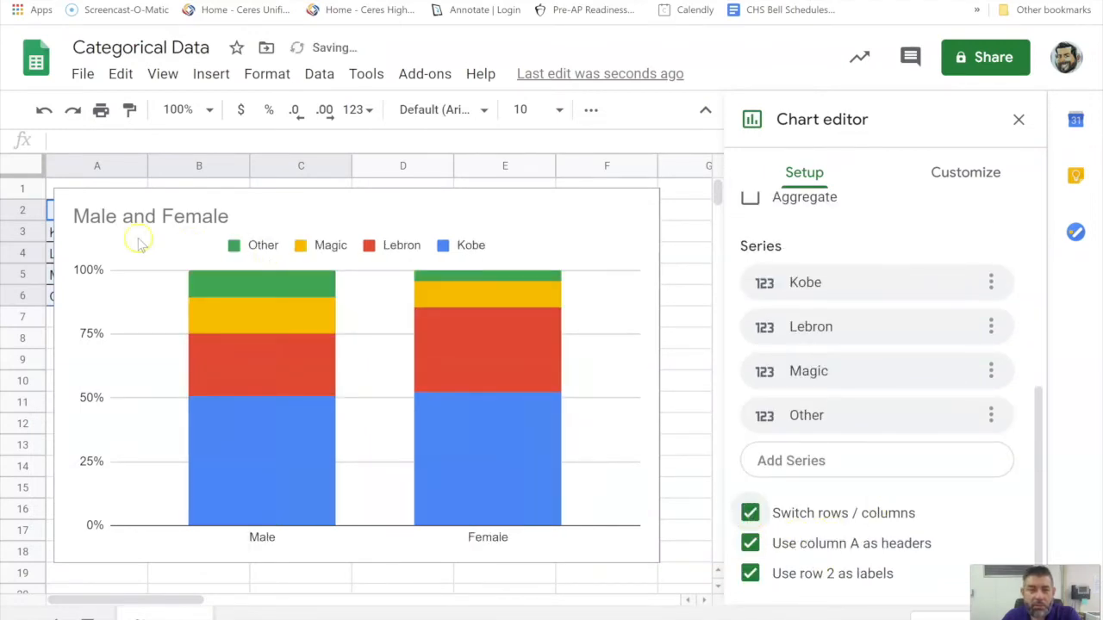
Step: Shrink the chart and move it below the data table, clear of the cells in A2:C6
click(531, 209)
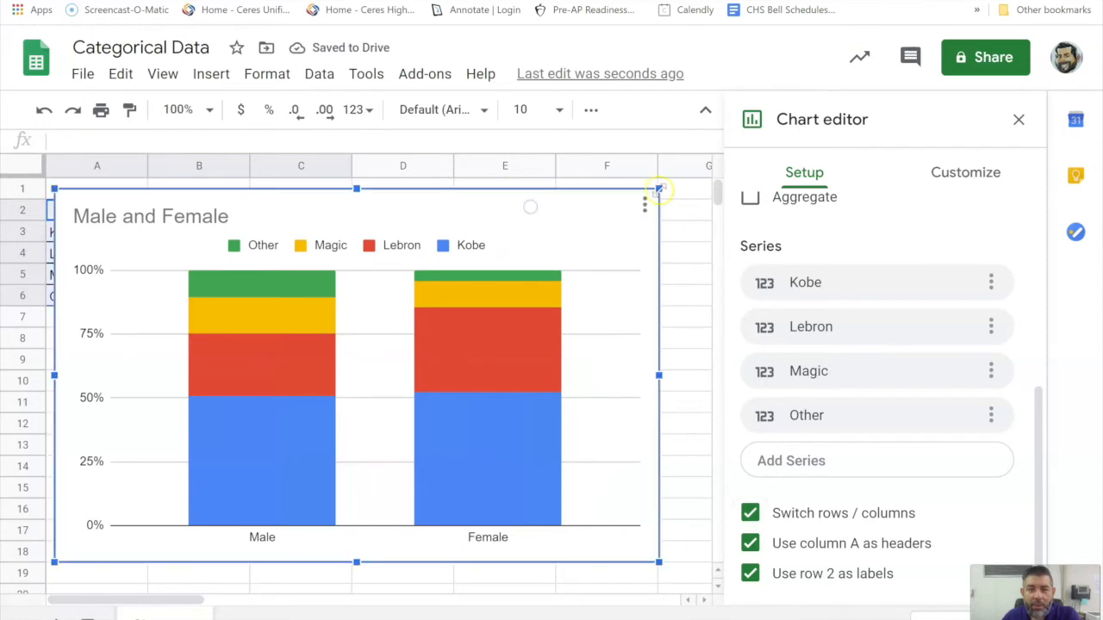
drag(658, 188, 493, 292)
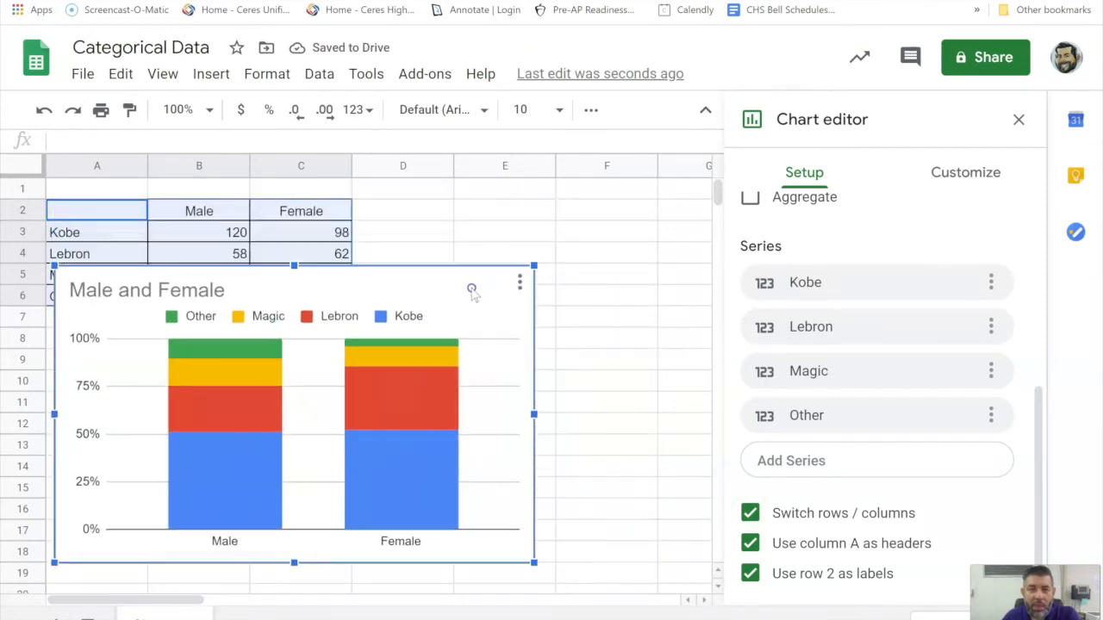
drag(339, 317, 433, 335)
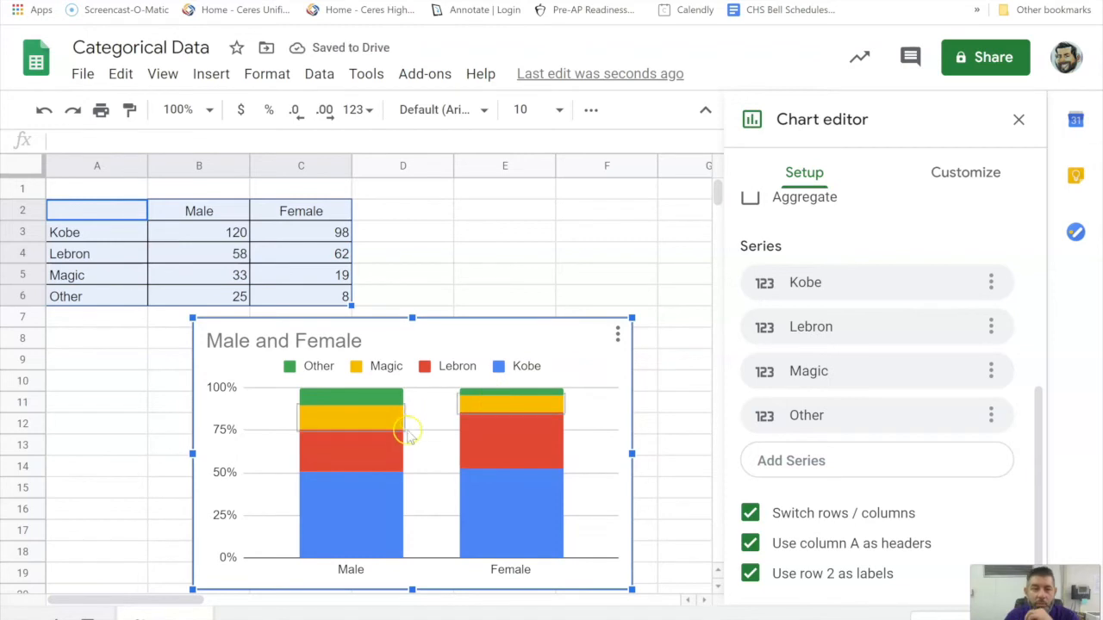
click(338, 522)
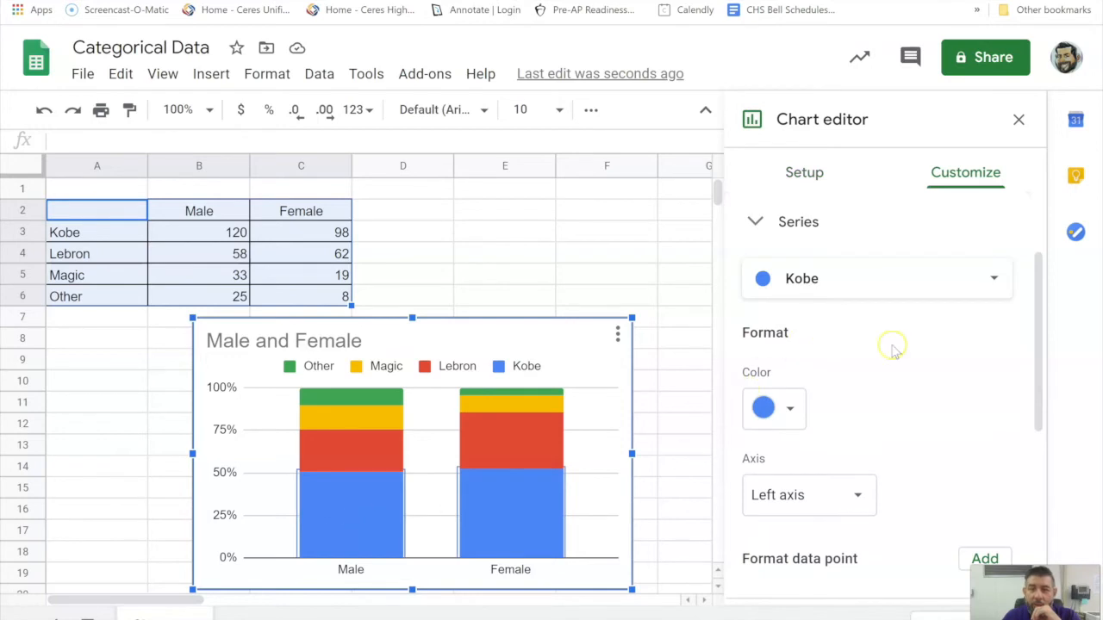
scroll(965, 370, down, 4)
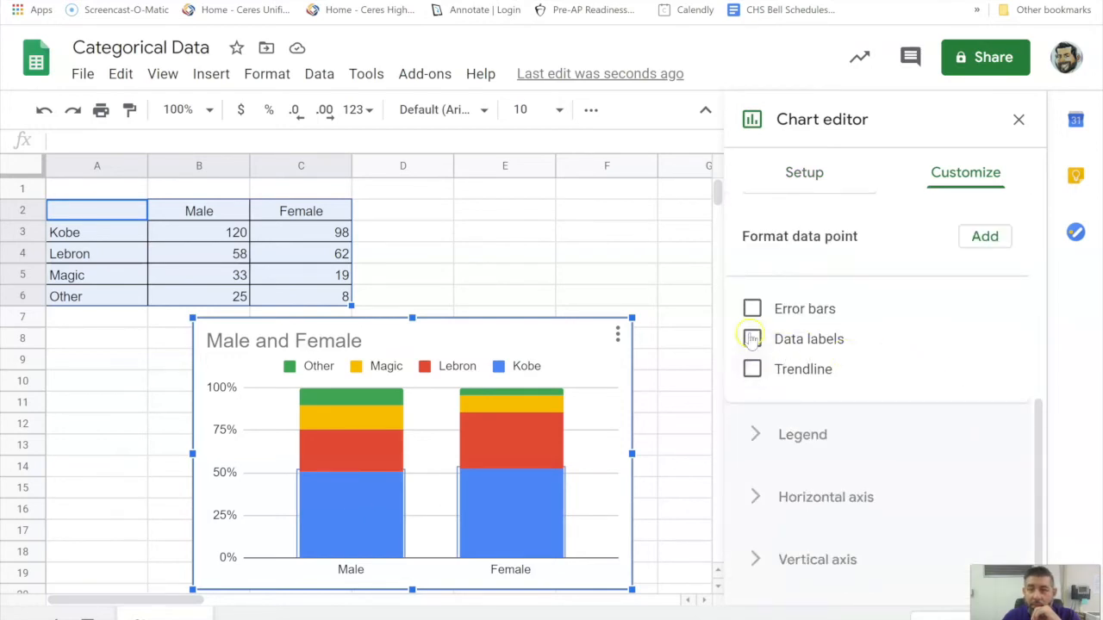
click(985, 238)
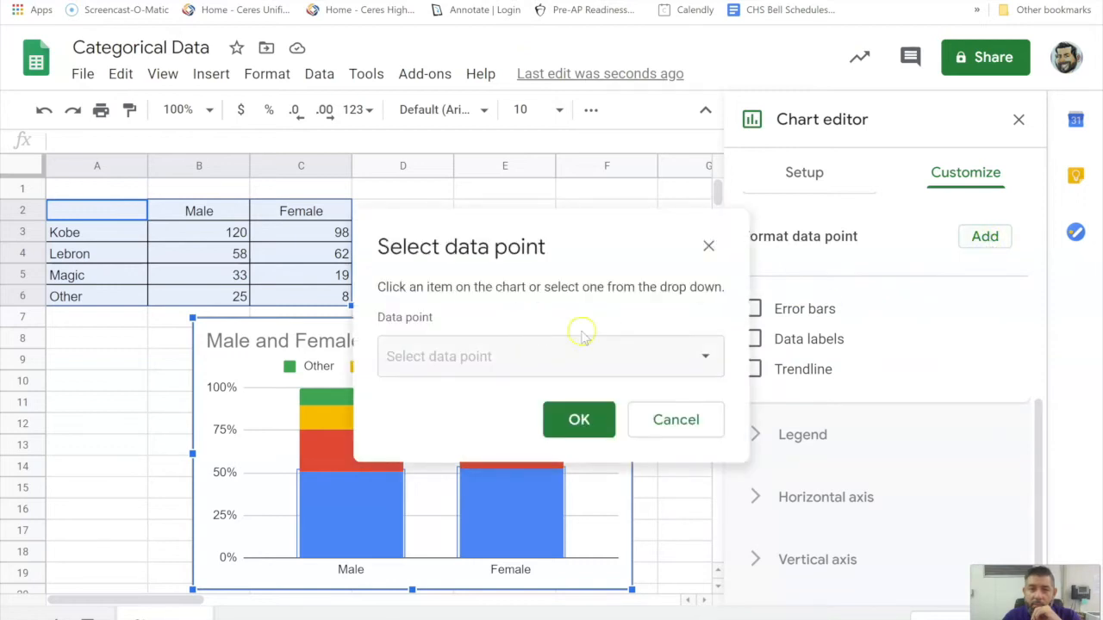
click(705, 355)
click(707, 356)
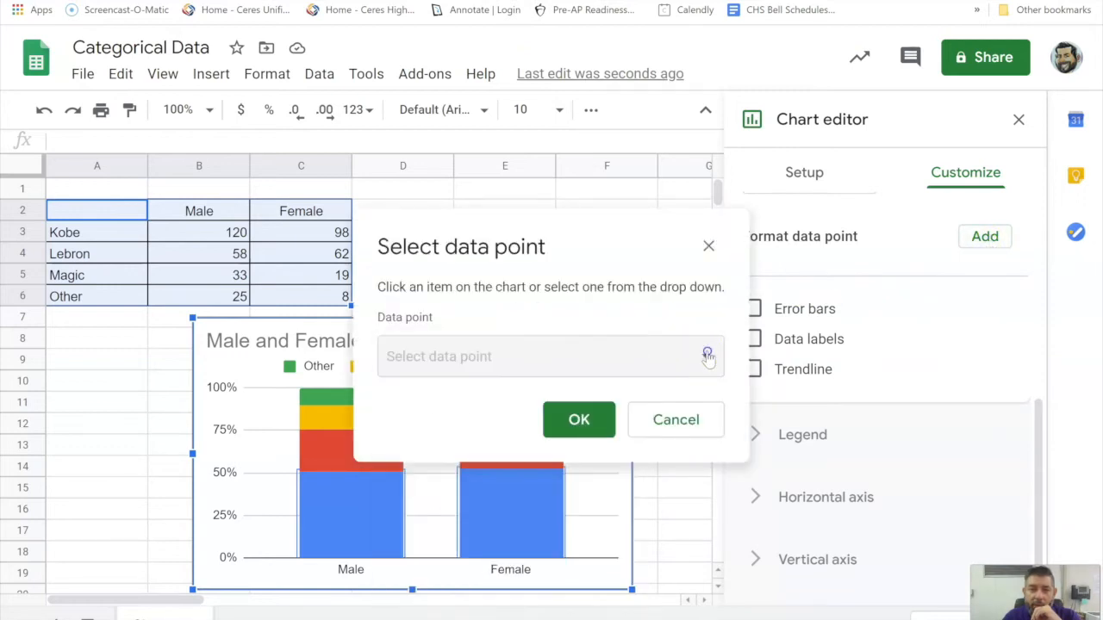
click(675, 419)
Step: Look through the chart's gridlines and ticks settings and its legend settings
scroll(903, 386, down, 1)
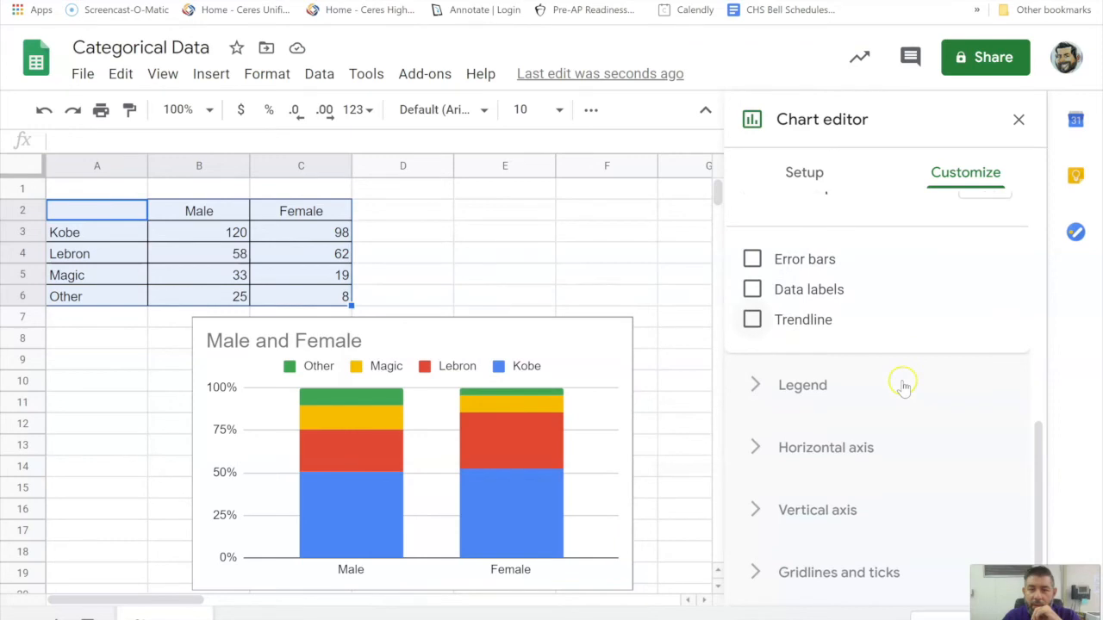
click(749, 582)
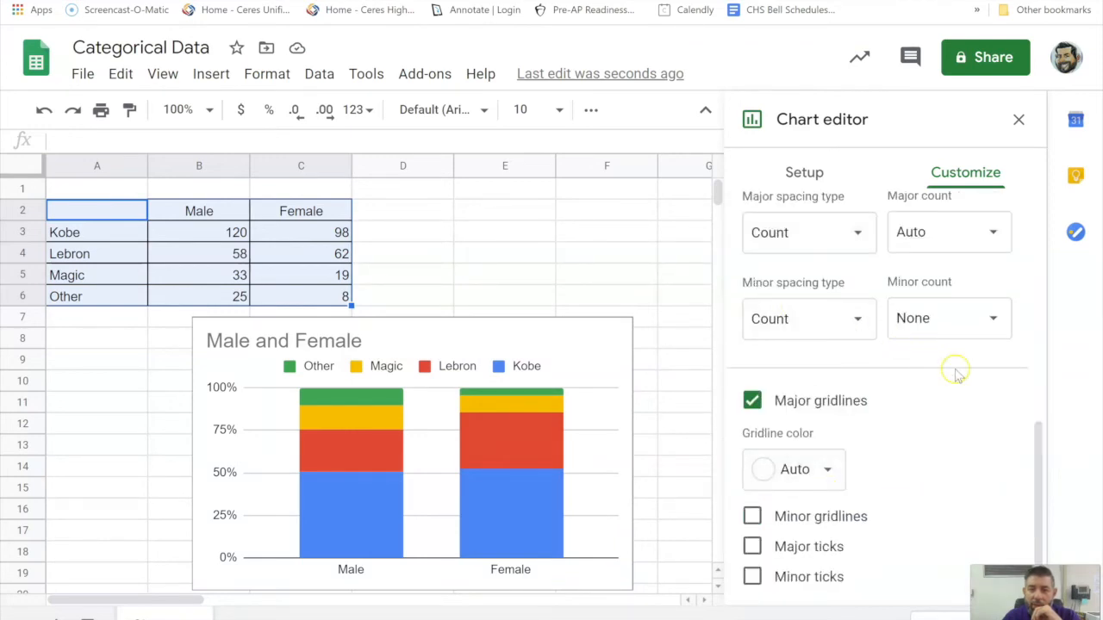
scroll(954, 373, up, 2)
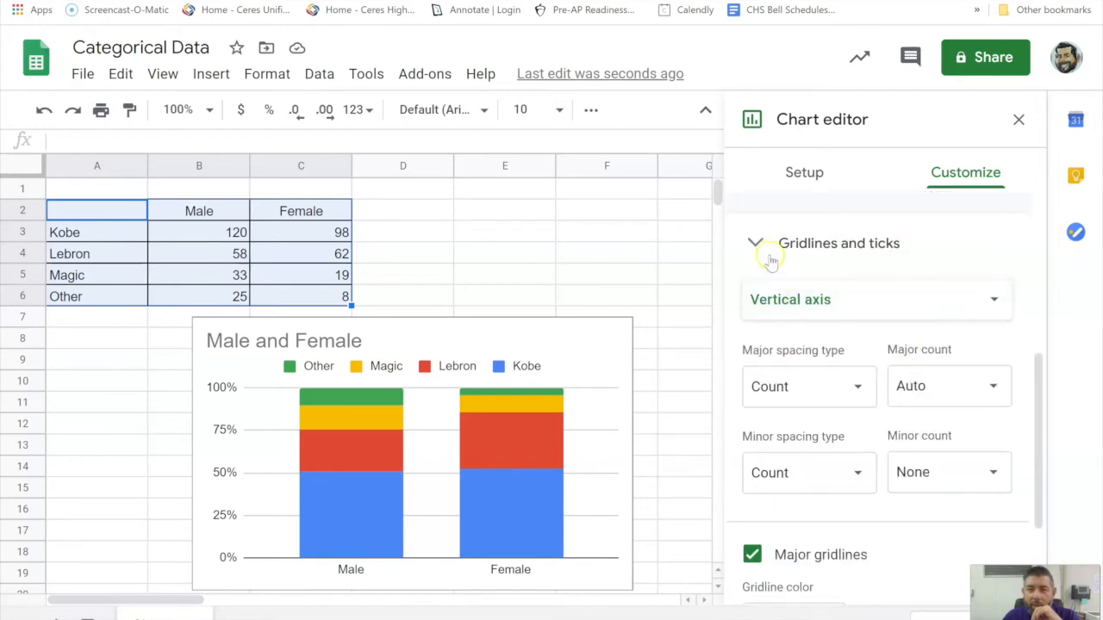
click(759, 247)
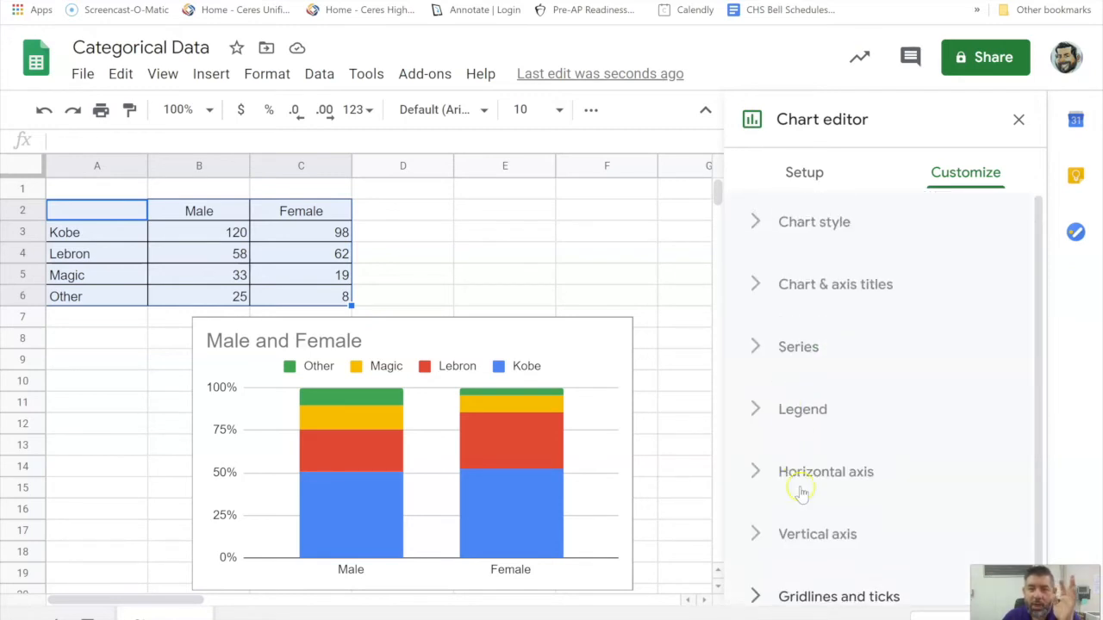
click(754, 412)
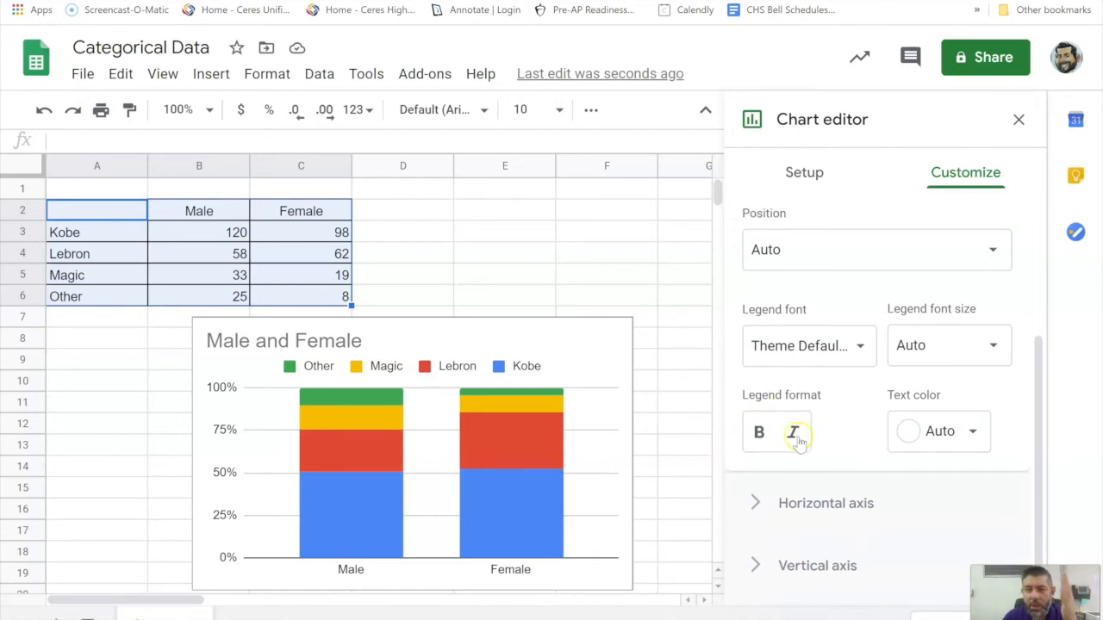
scroll(813, 416, up, 2)
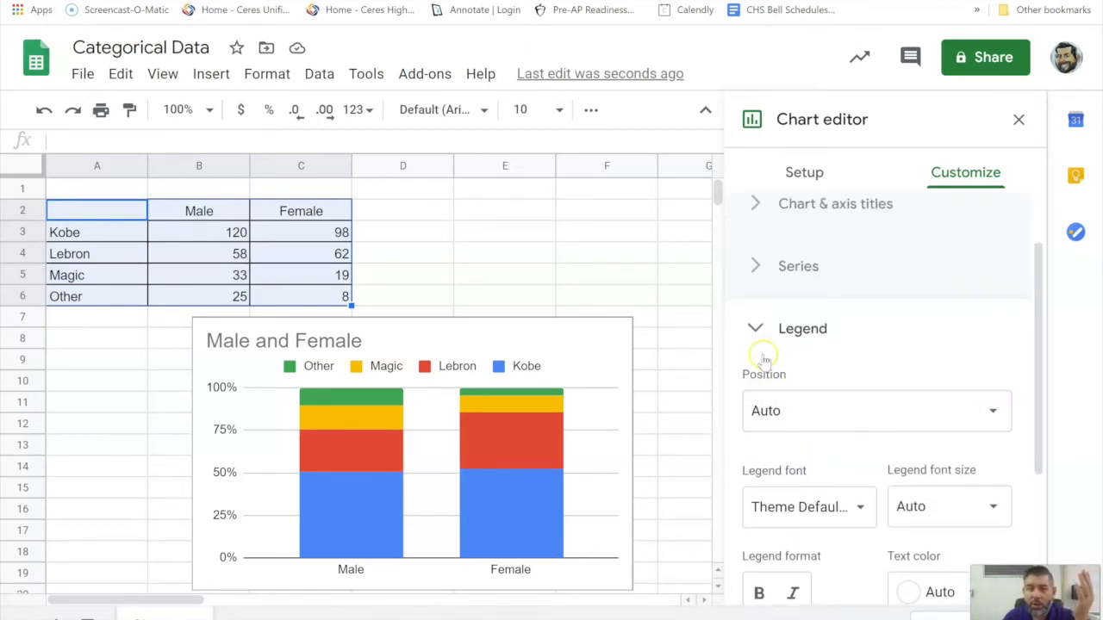
click(757, 330)
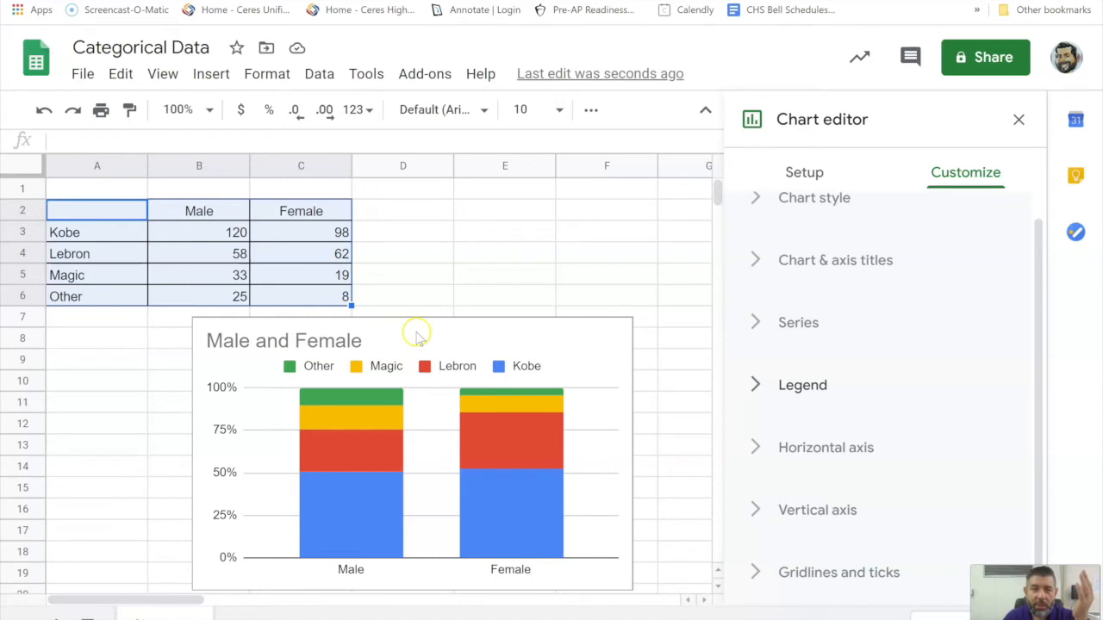
Step: Move the chart directly under the table and look through the formatting options of its Magic series
drag(508, 320, 332, 356)
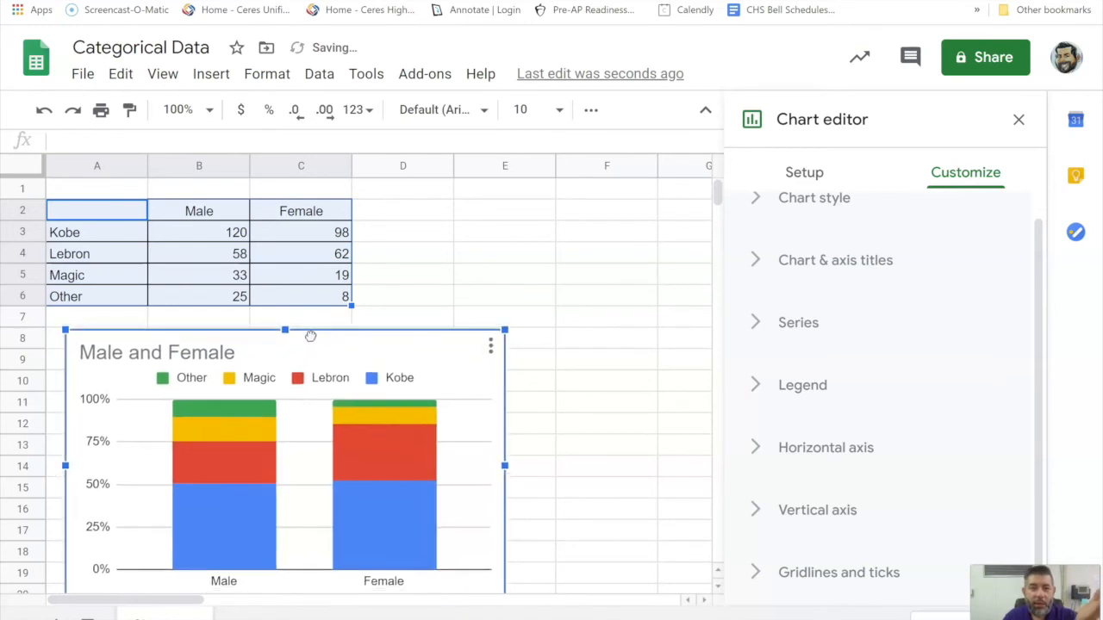
drag(311, 336, 310, 320)
click(207, 437)
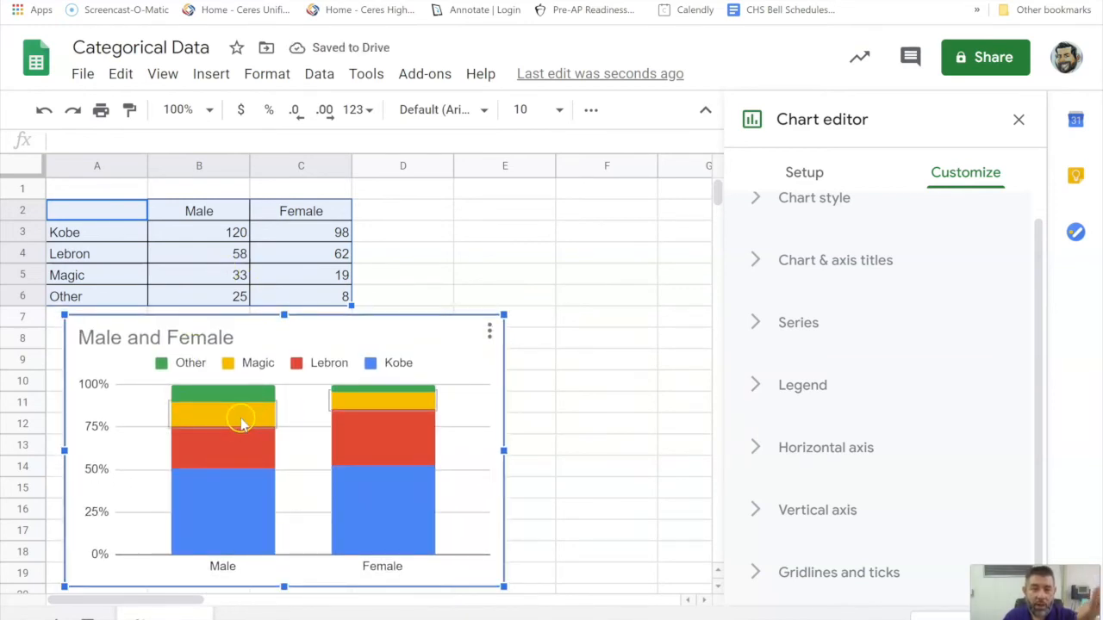
click(349, 401)
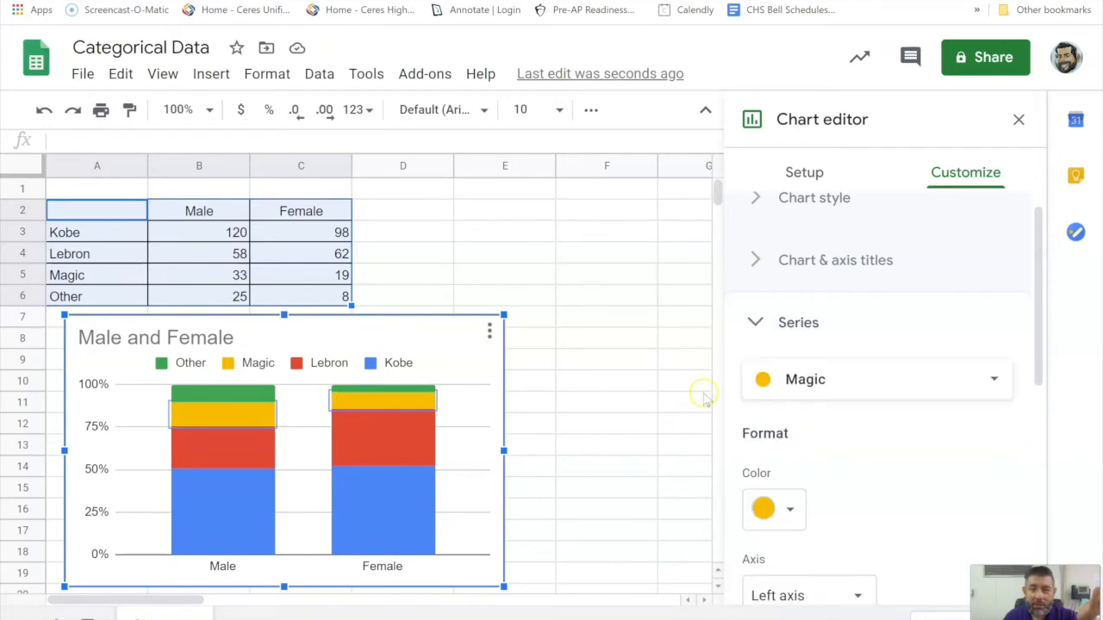
scroll(837, 387, down, 3)
scroll(841, 389, up, 2)
scroll(841, 388, down, 3)
scroll(842, 387, up, 2)
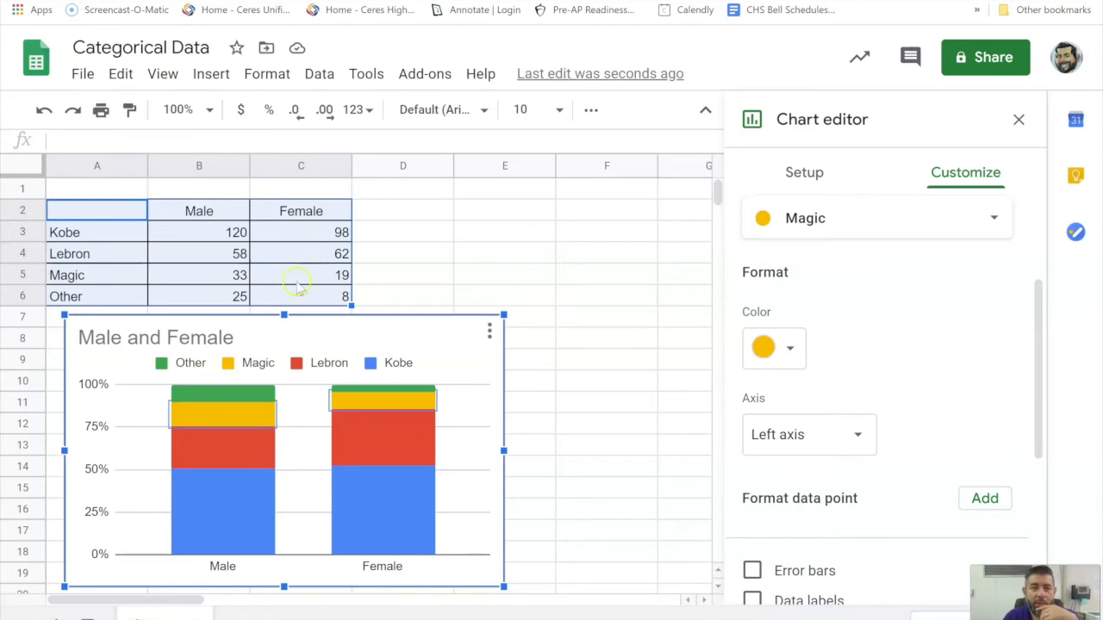
Step: Move the chart away from the cells under the table and total the Male votes, B3:B6, with a SUM formula in B7
drag(406, 325, 642, 360)
scroll(185, 322, down, 1)
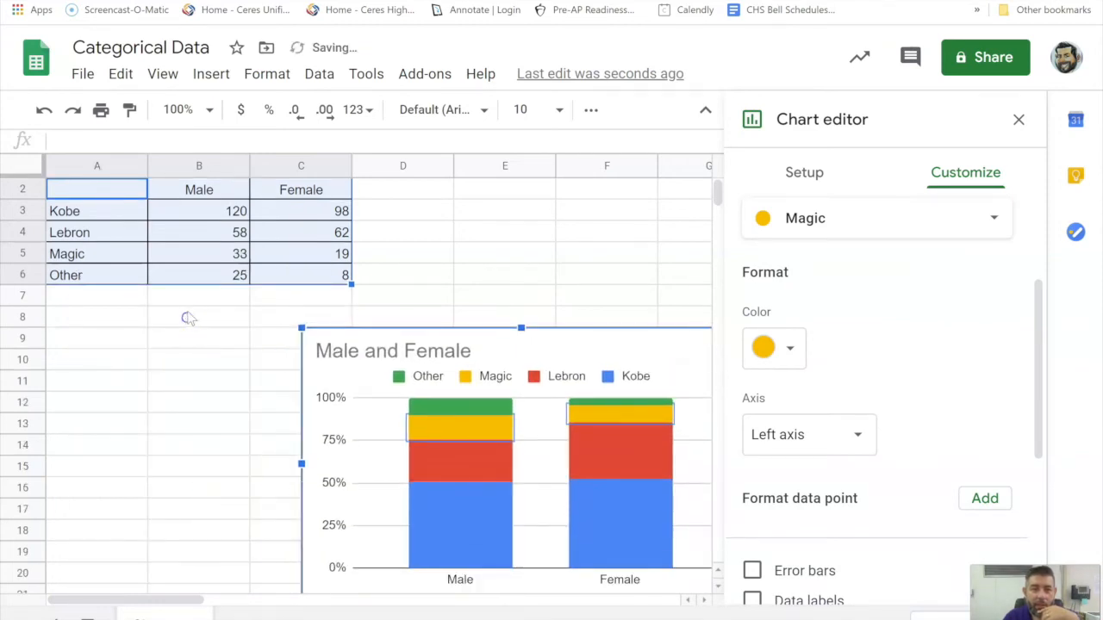
click(190, 300)
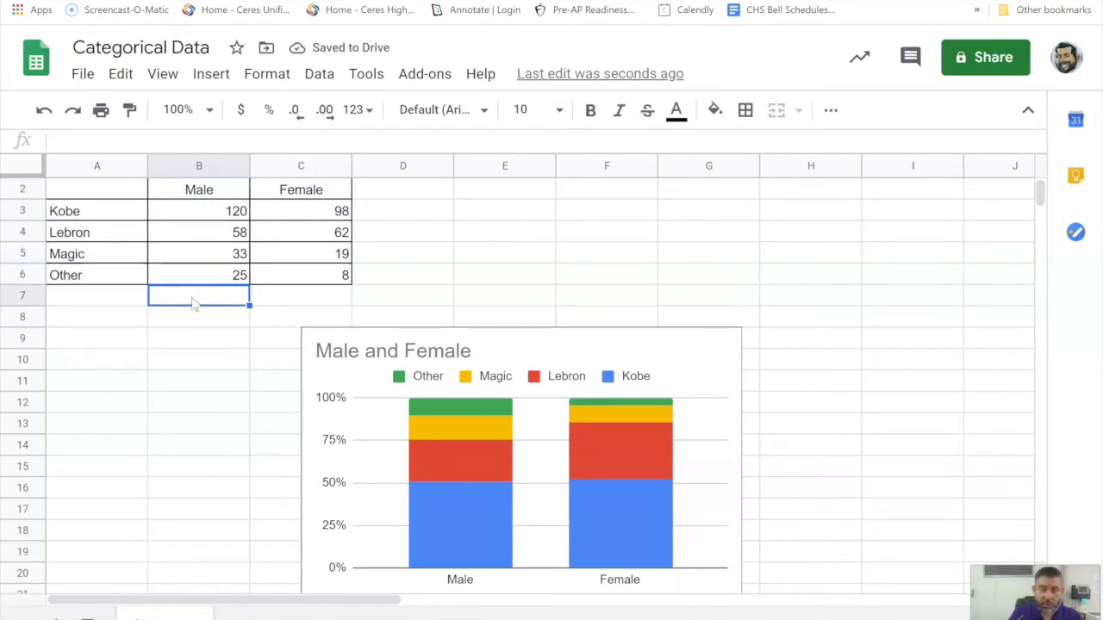
text(=sum()
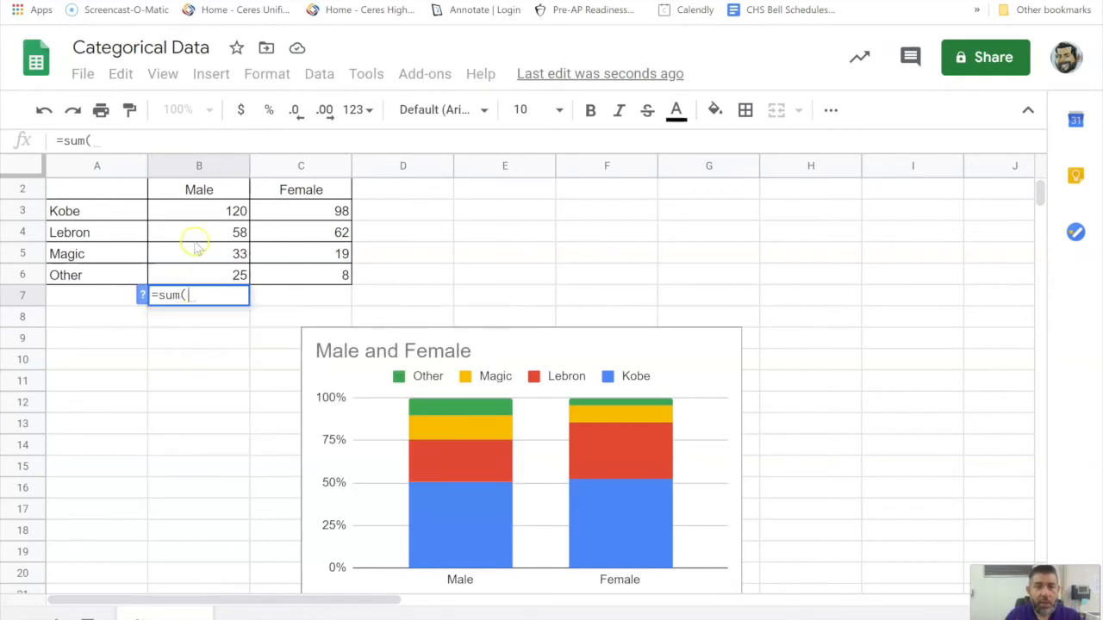
drag(196, 211, 199, 271)
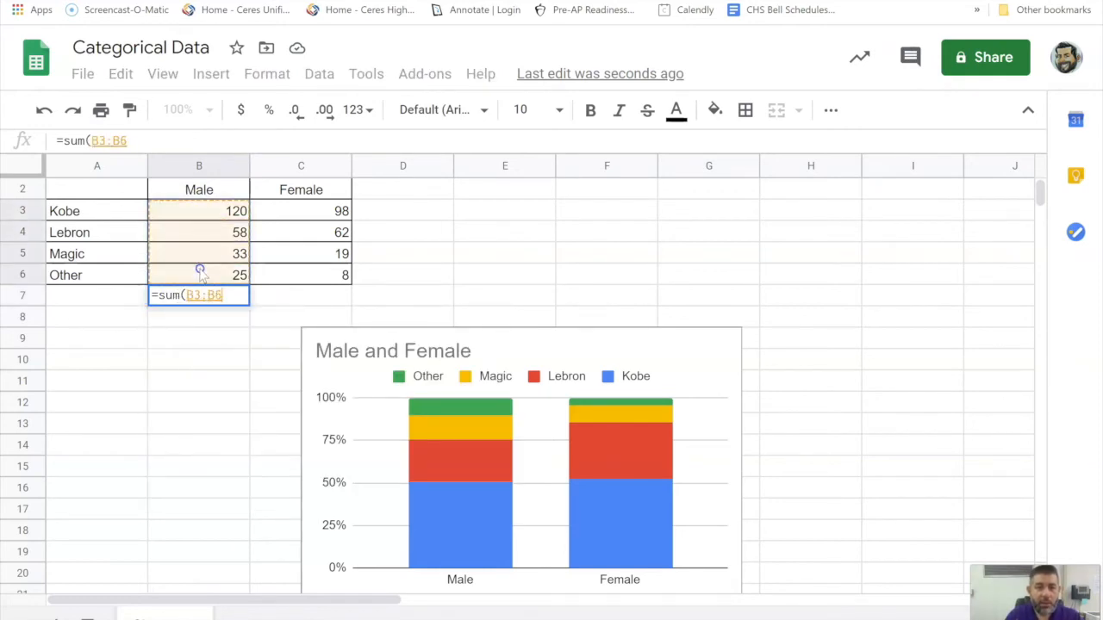
key(Return)
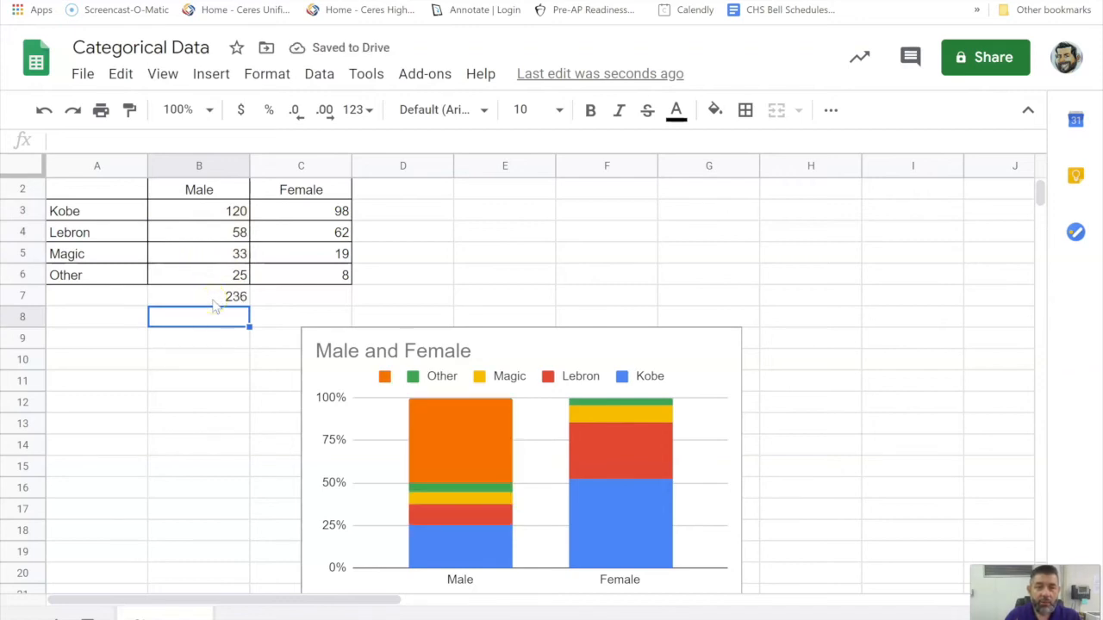
Step: Total the Female votes, C3:C6, with a SUM formula in C7
click(297, 296)
text(=)
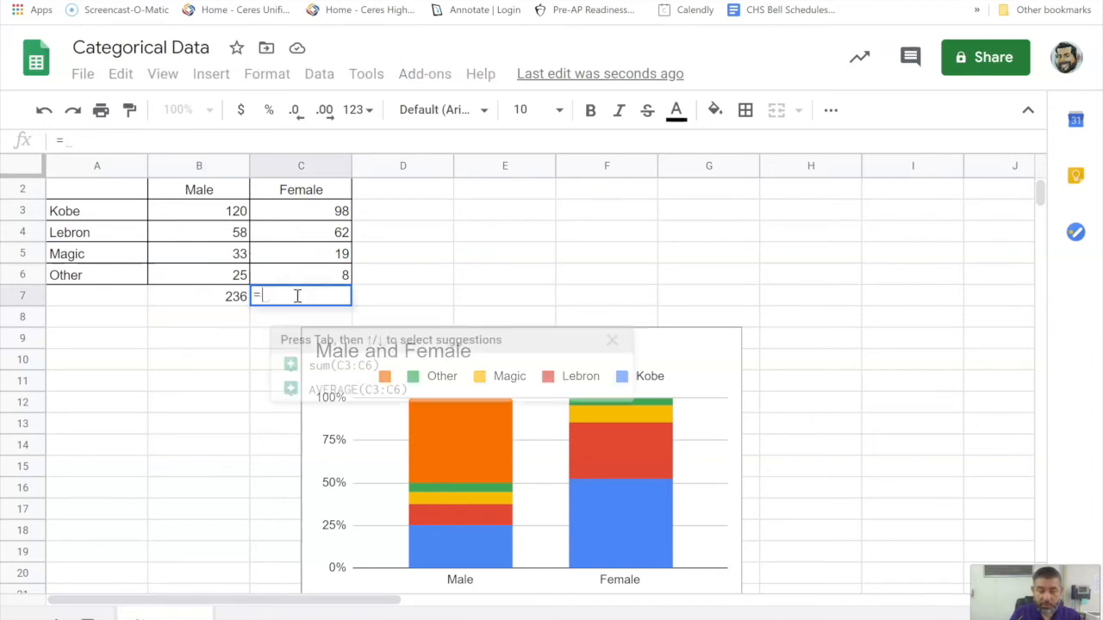
text(sum()
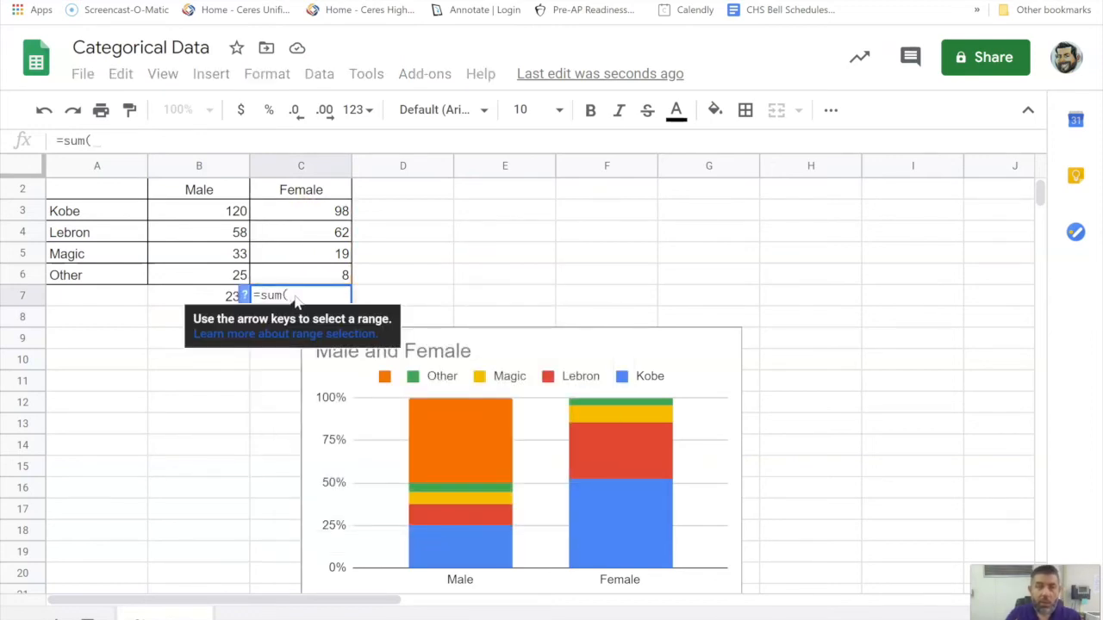
drag(300, 216, 300, 285)
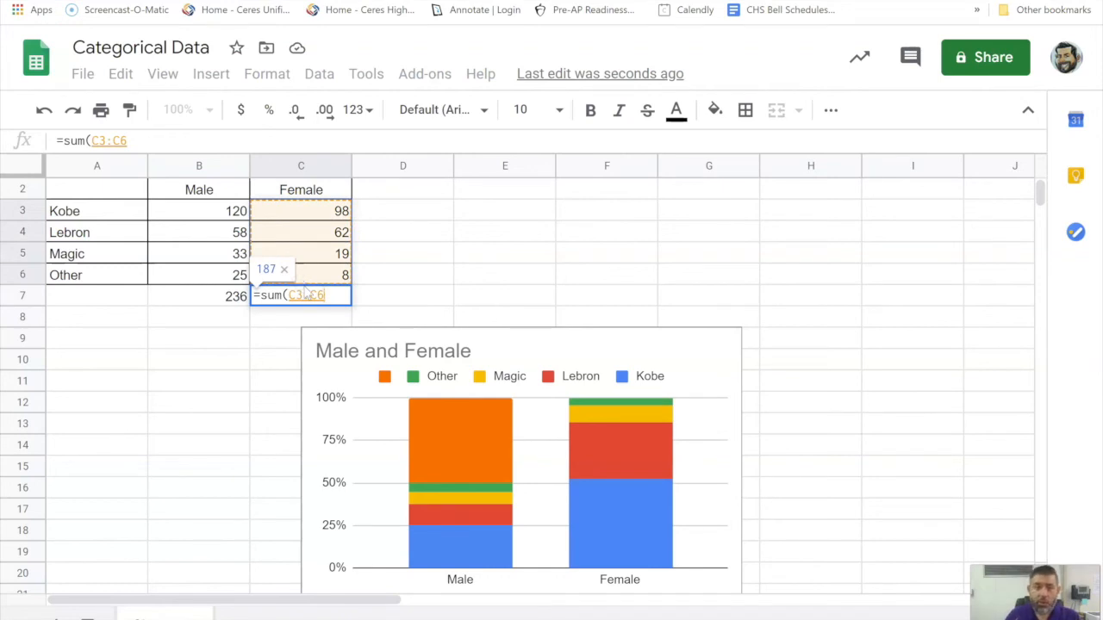
key(Return)
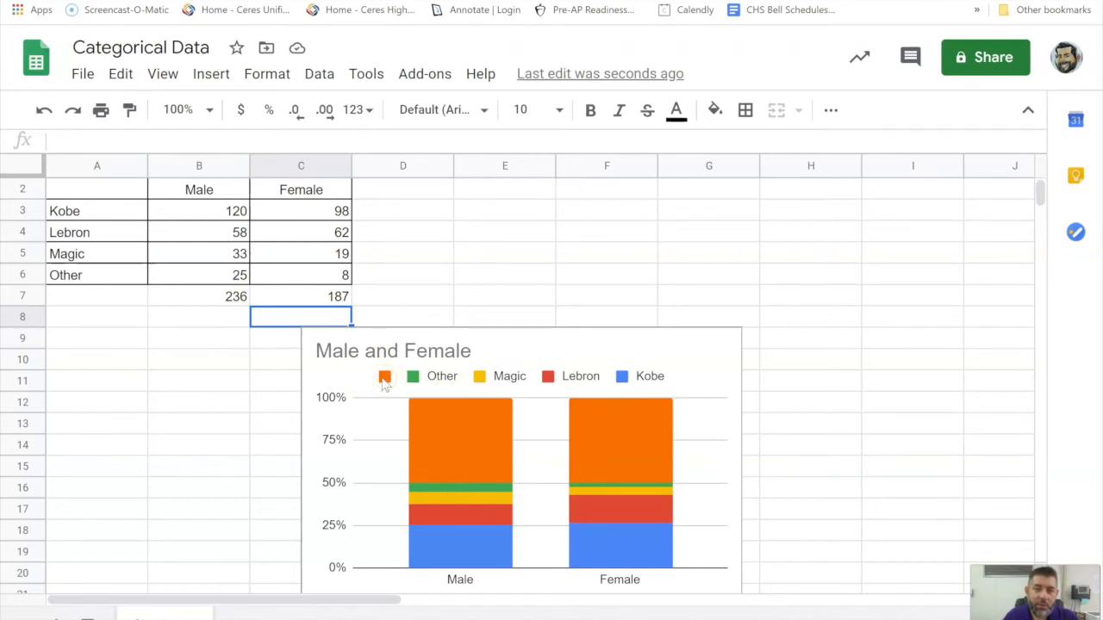
Step: Edit the chart and remove the A7:C7 totals series so only Kobe, Lebron, Magic and Other are plotted
click(726, 345)
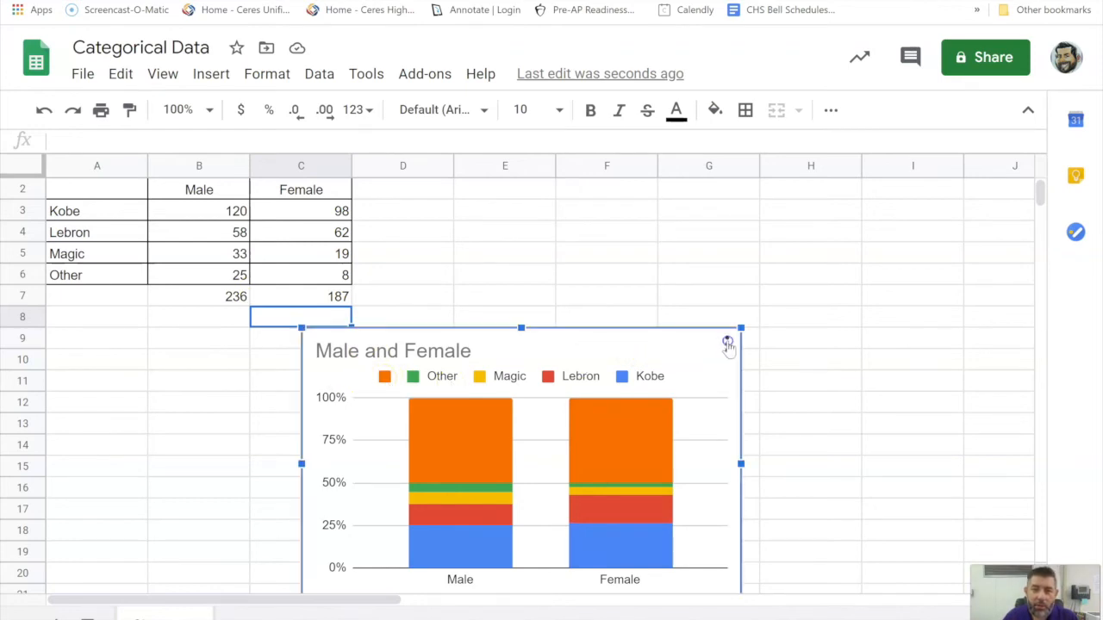
click(727, 344)
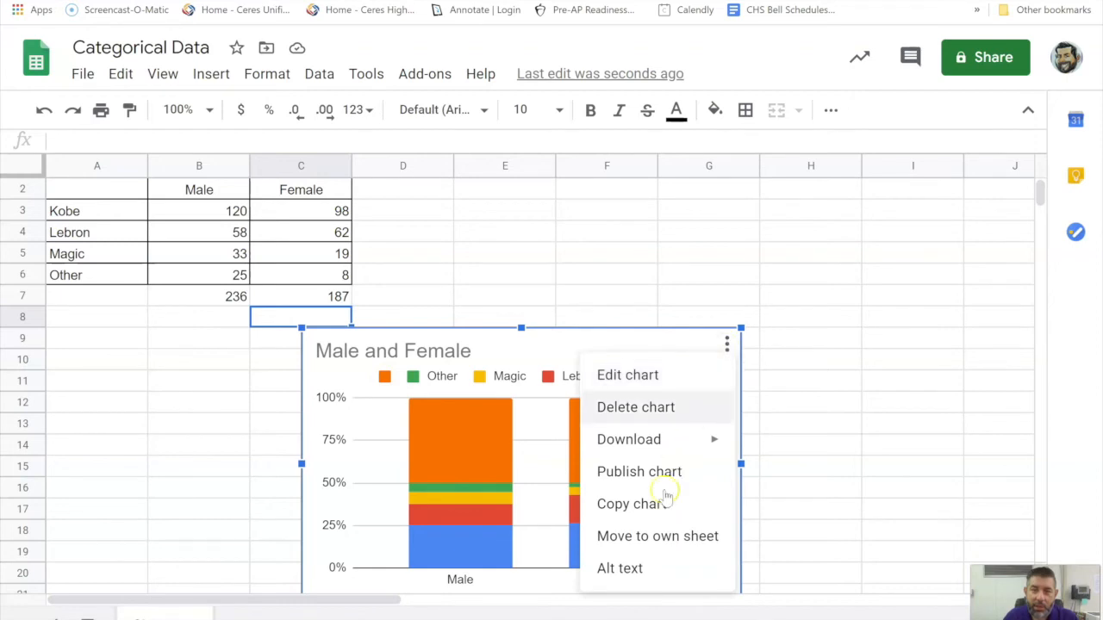
click(627, 375)
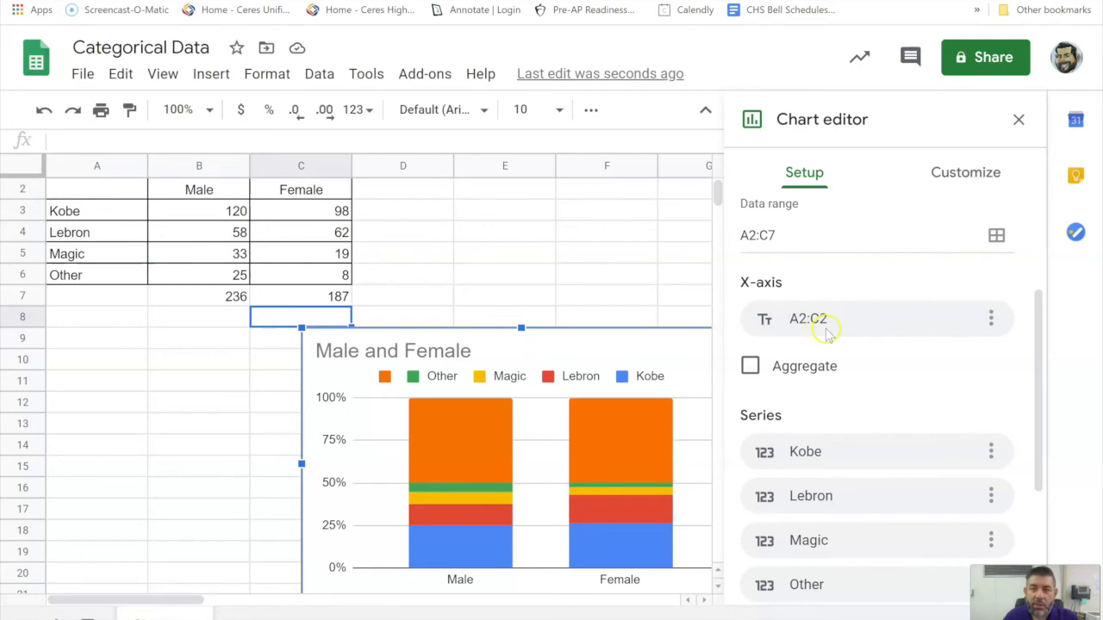
scroll(891, 382, down, 3)
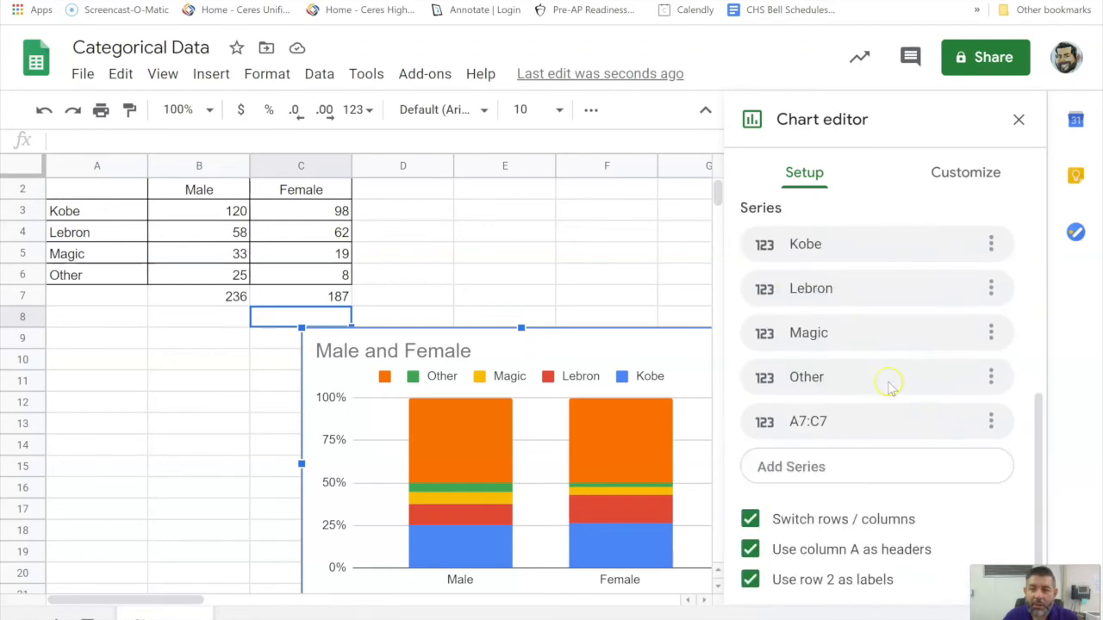
scroll(891, 388, up, 4)
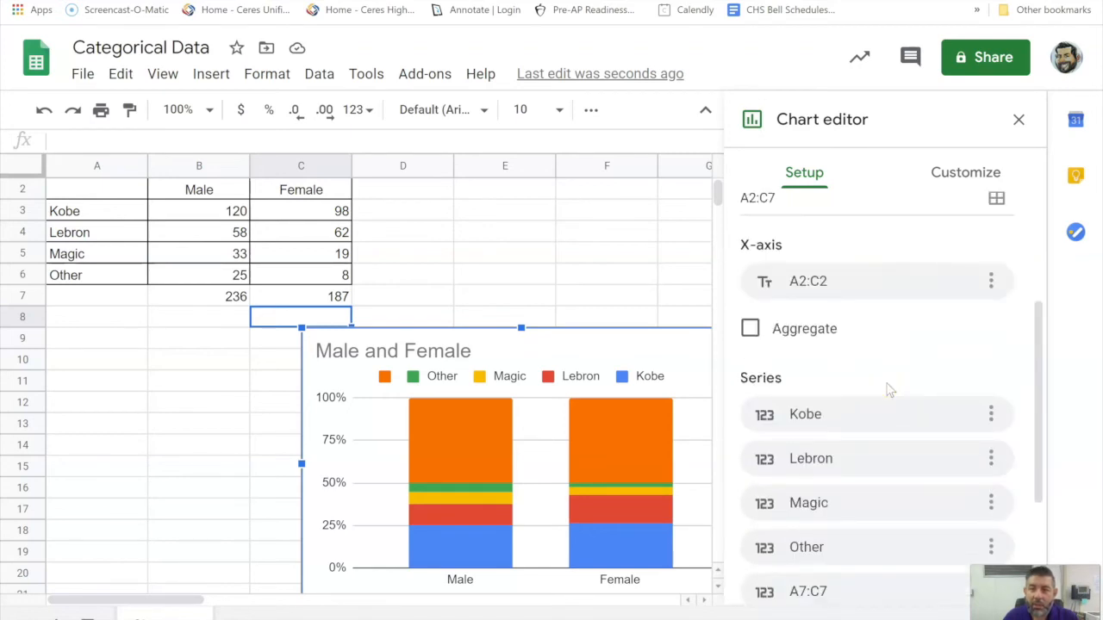
scroll(890, 390, down, 2)
click(991, 319)
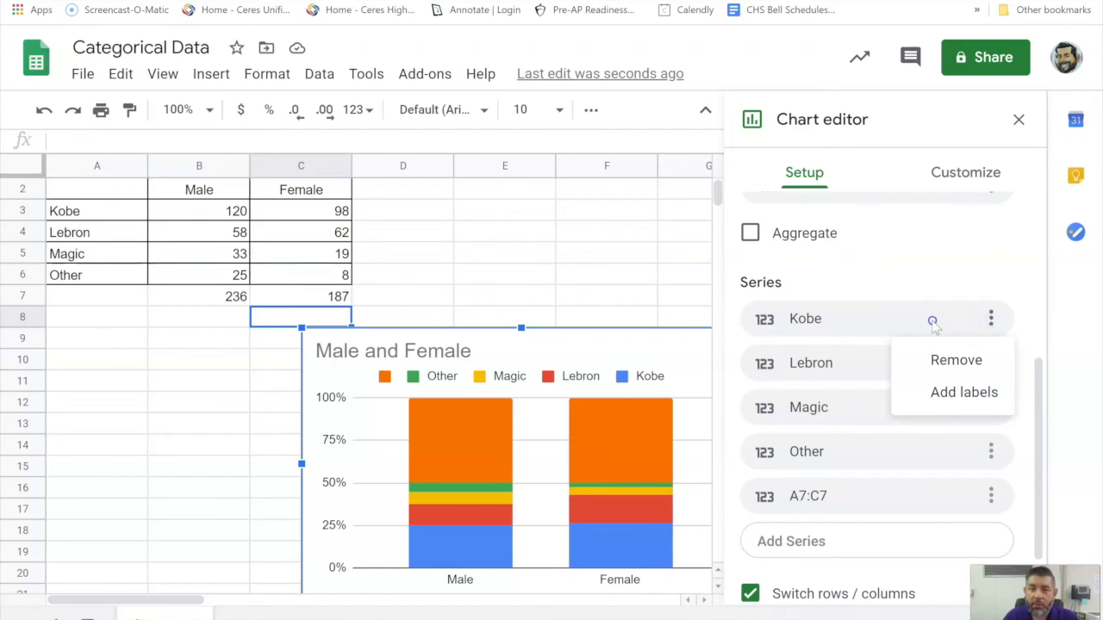
click(931, 319)
click(861, 323)
click(813, 326)
click(813, 329)
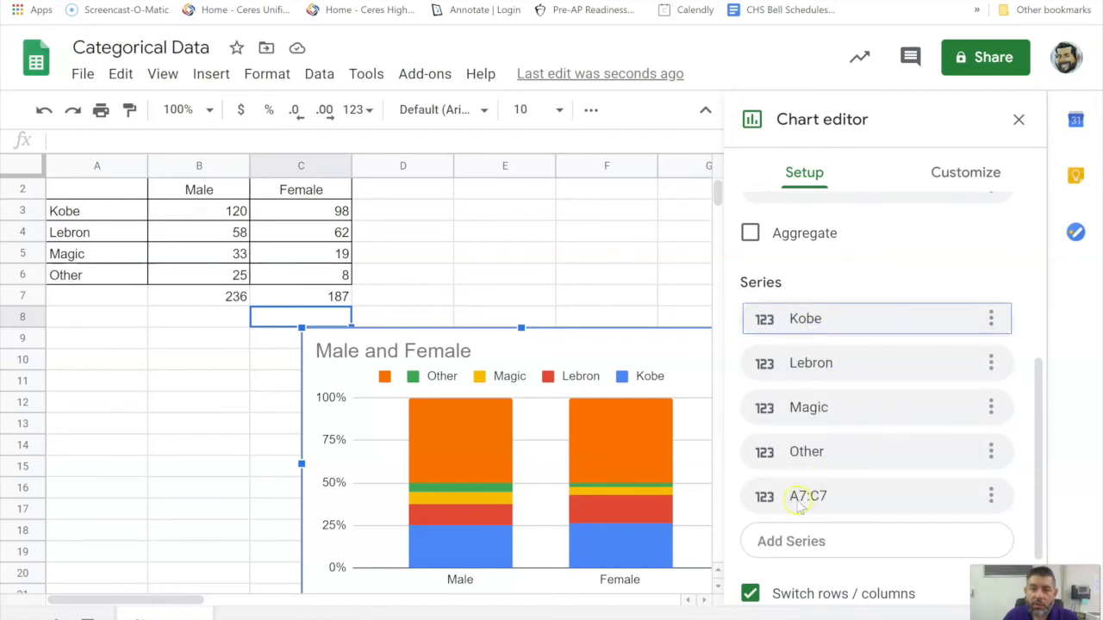
click(991, 498)
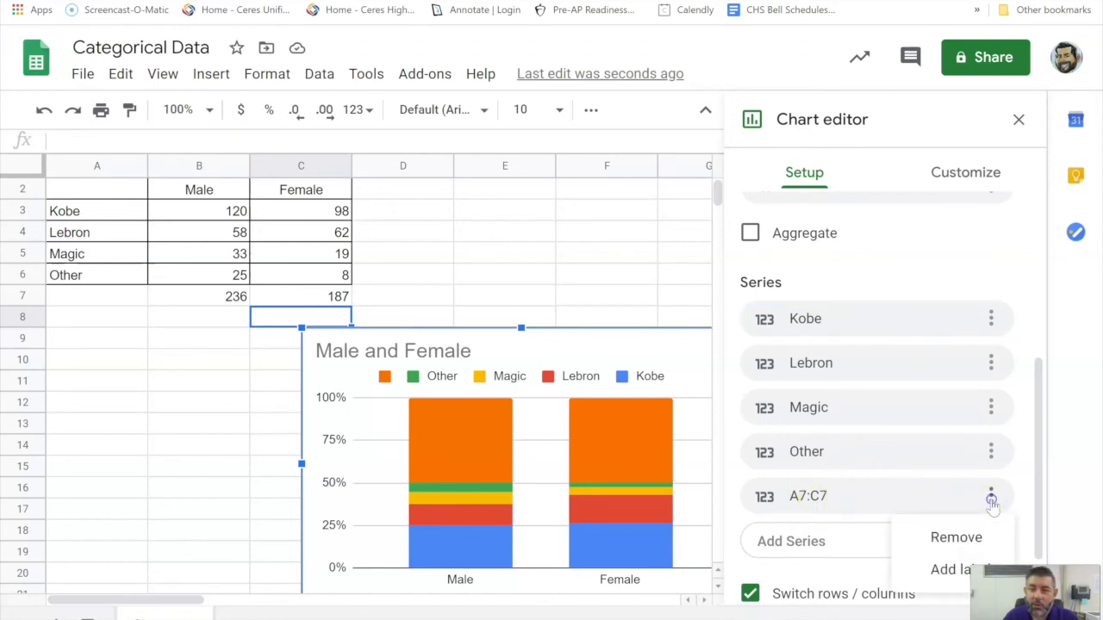
click(948, 535)
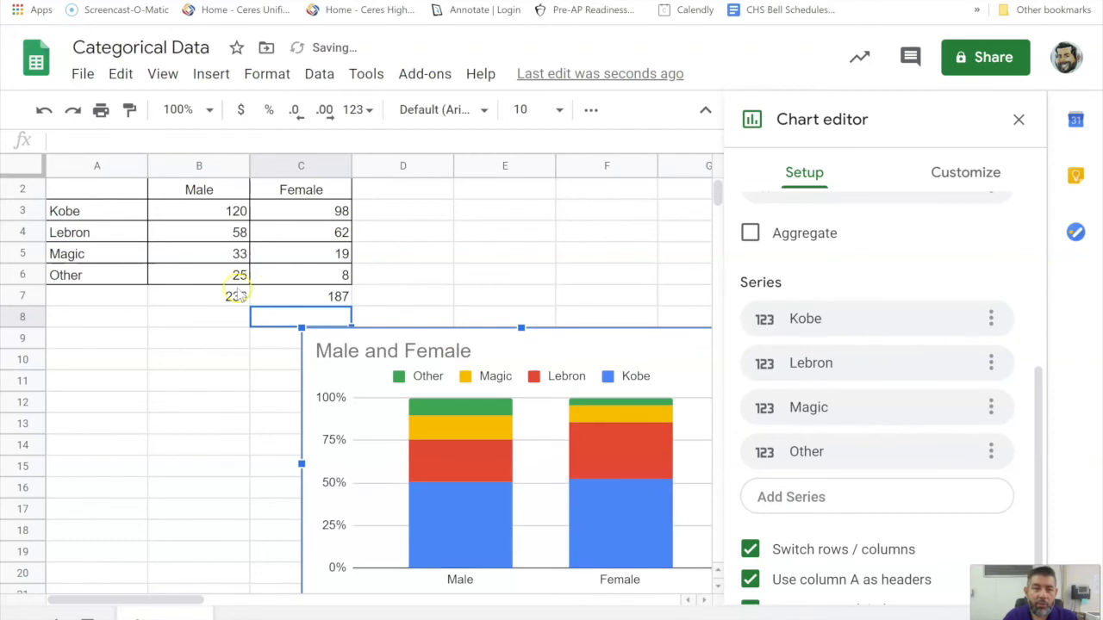
click(380, 214)
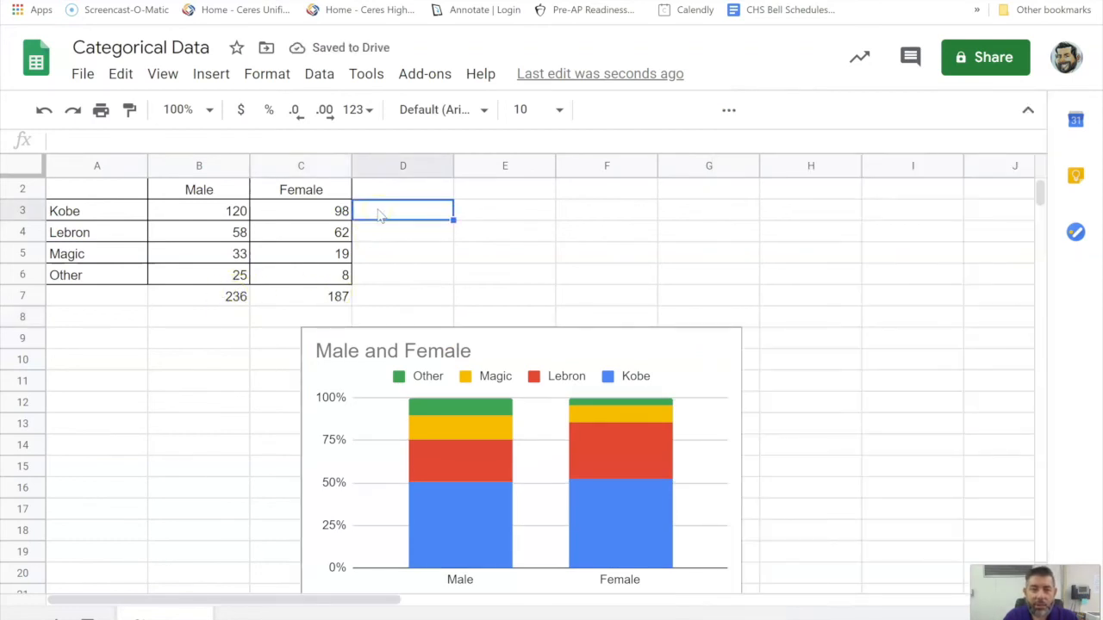
Step: Copy the table with its totals, A2:C7, and paste the duplicate starting at E2
click(211, 297)
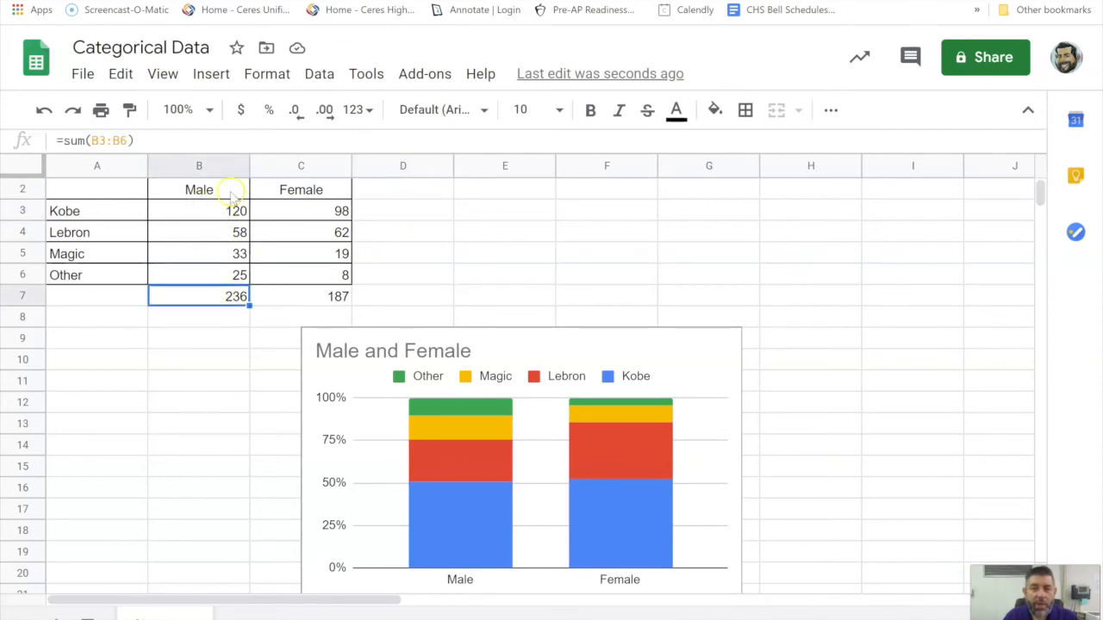
click(111, 188)
drag(255, 181, 326, 303)
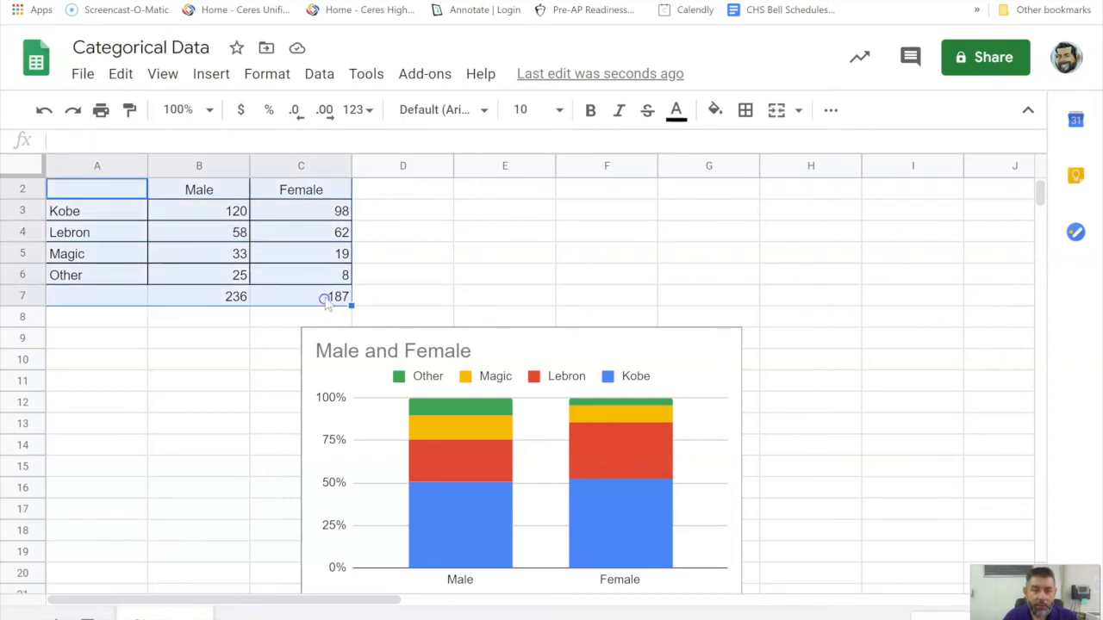
key(ctrl+c)
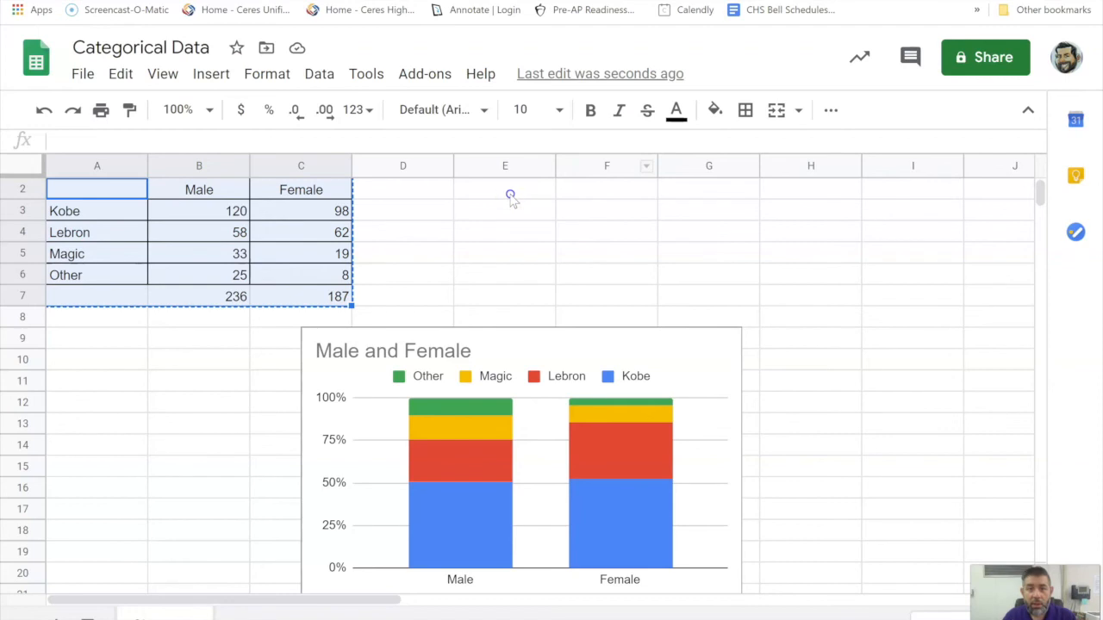
click(511, 197)
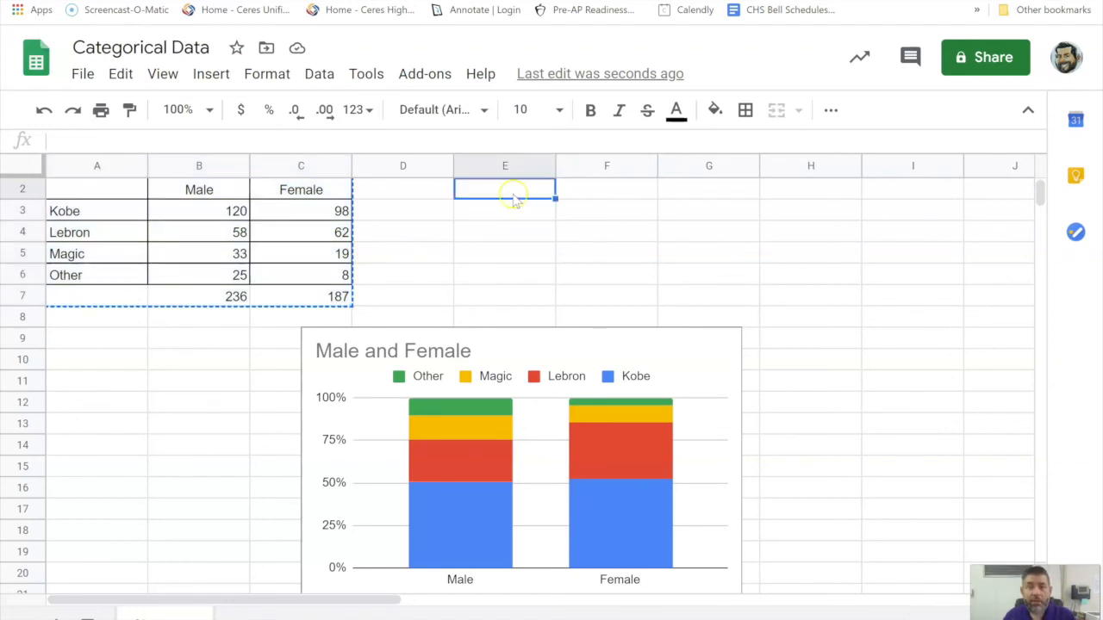
key(ctrl+v)
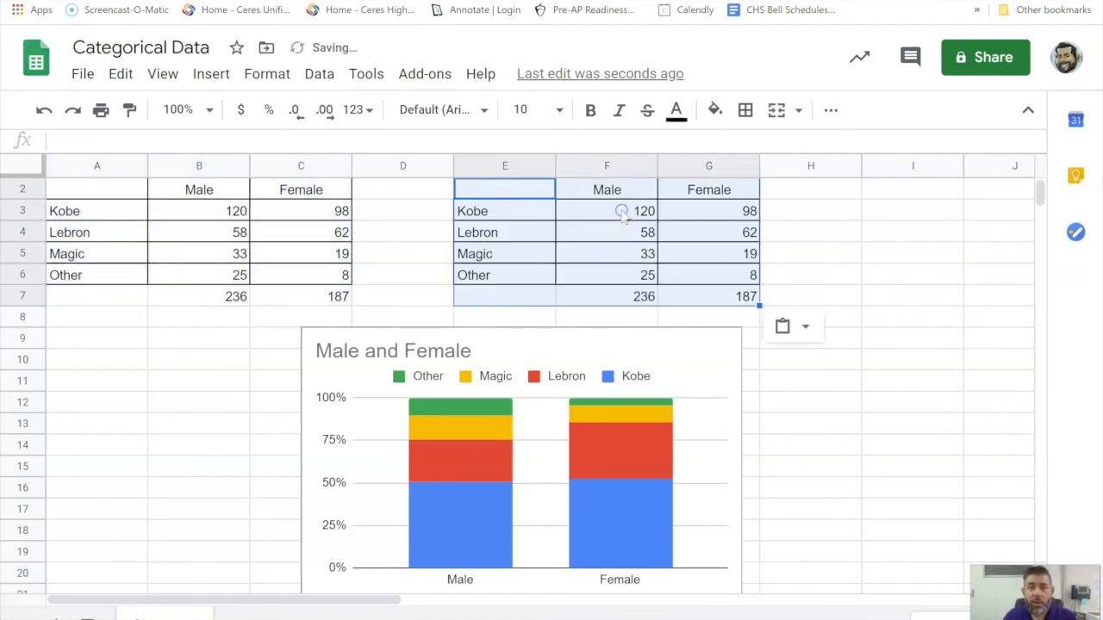
Step: Replace Kobe's Male count in F3 with the formula =120/236 and format the cell as a percentage
click(621, 211)
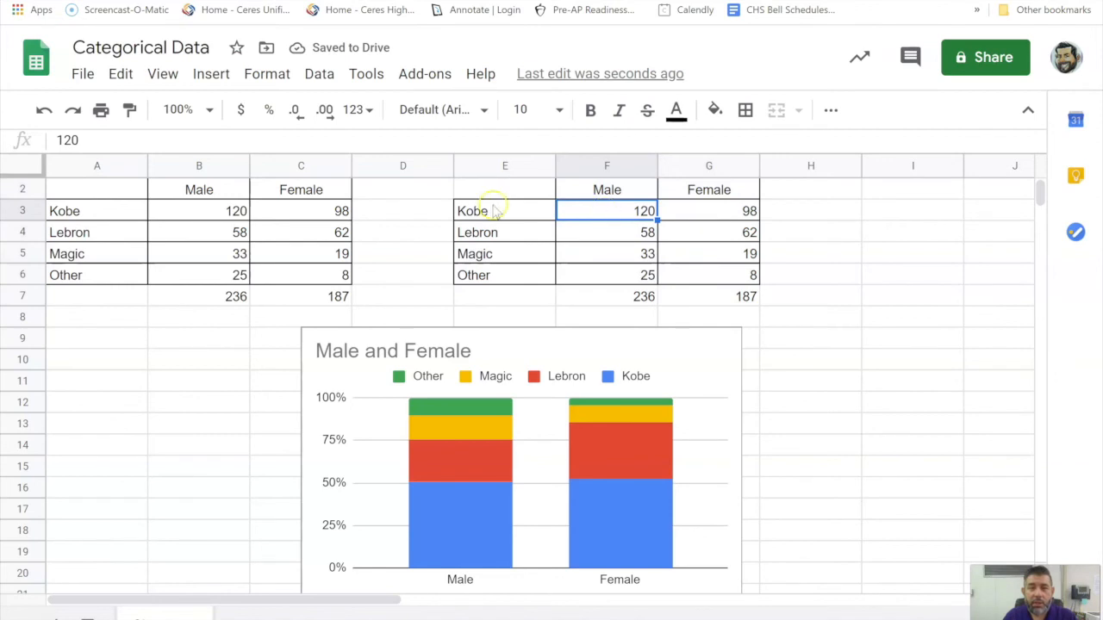
click(94, 141)
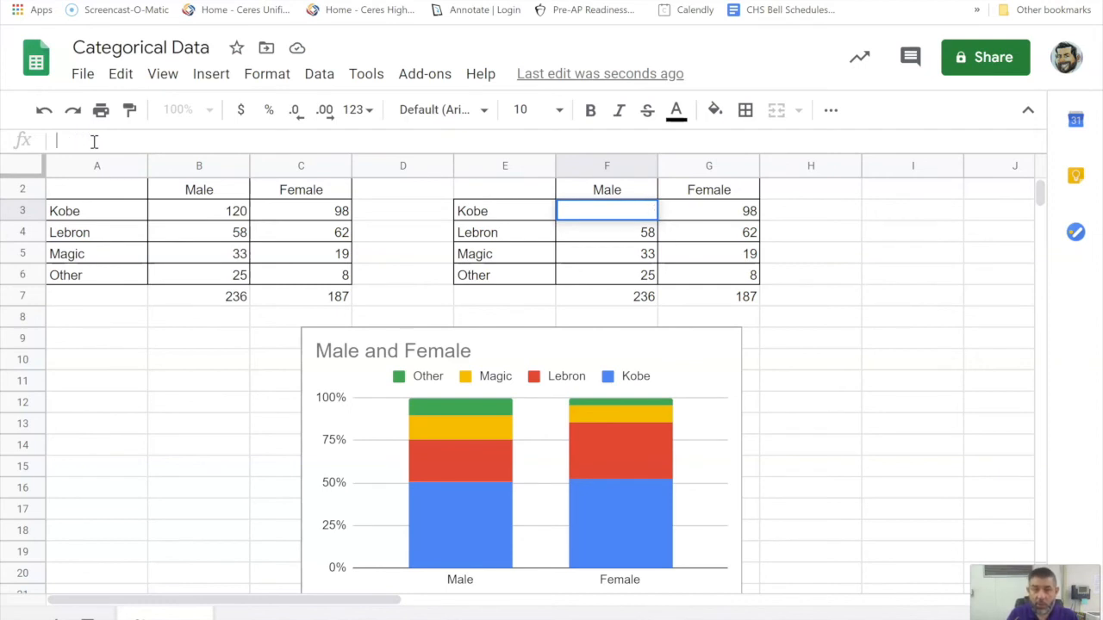
text(=120/)
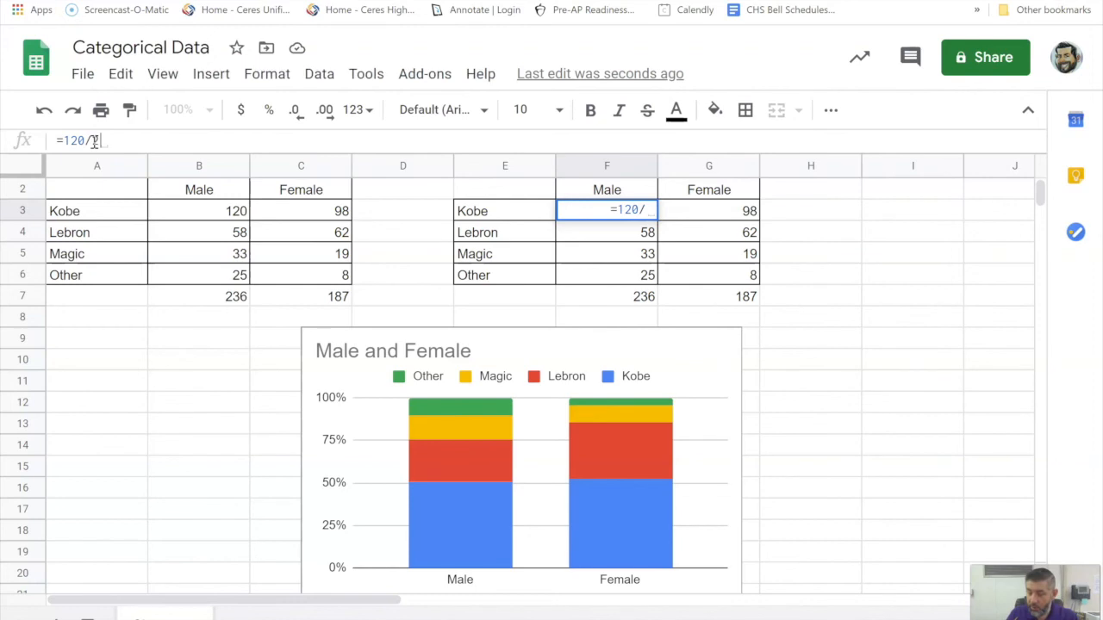
text(236)
key(Return)
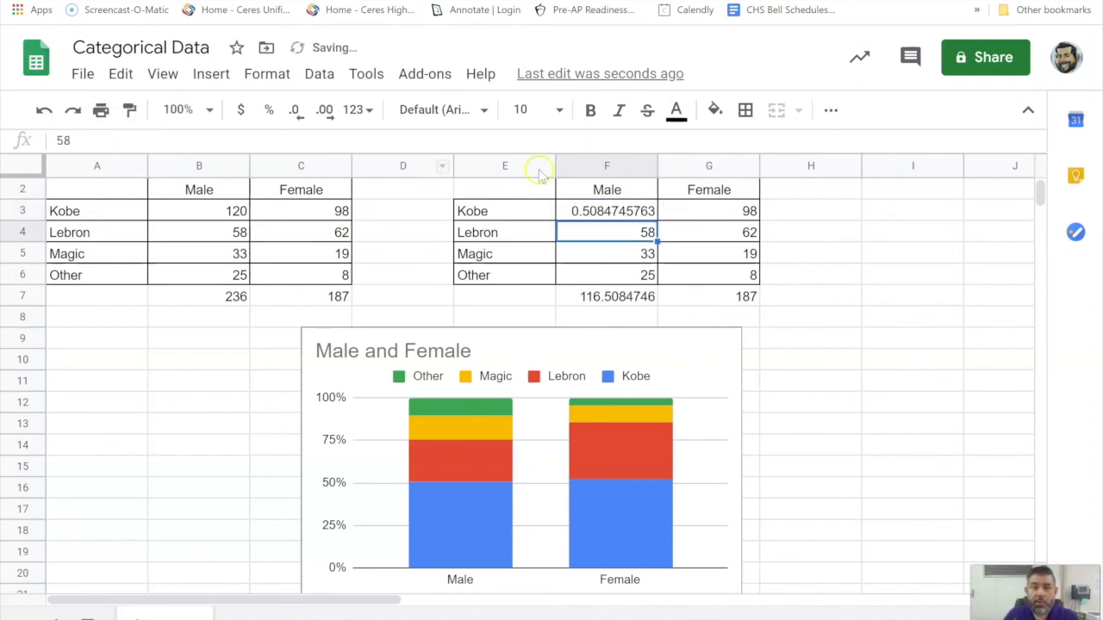
click(582, 213)
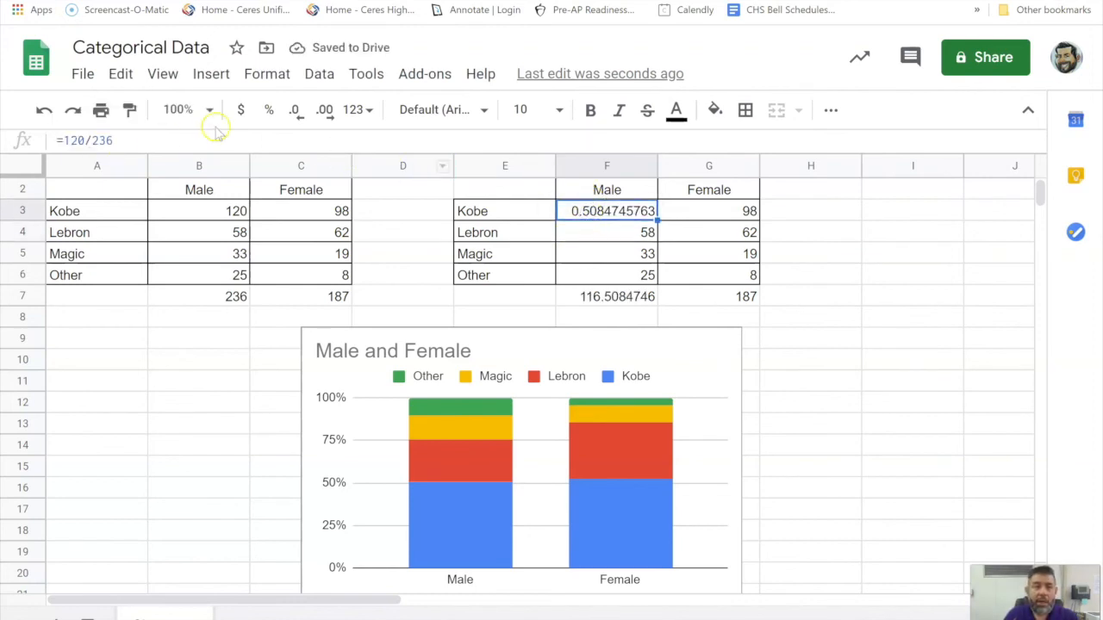
click(263, 75)
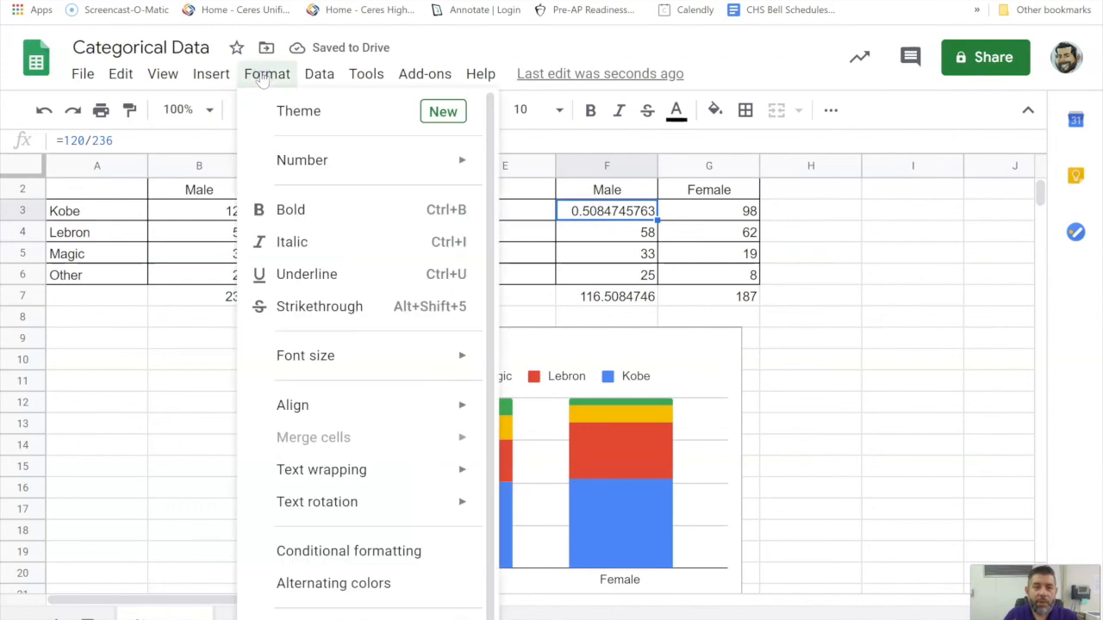
click(470, 48)
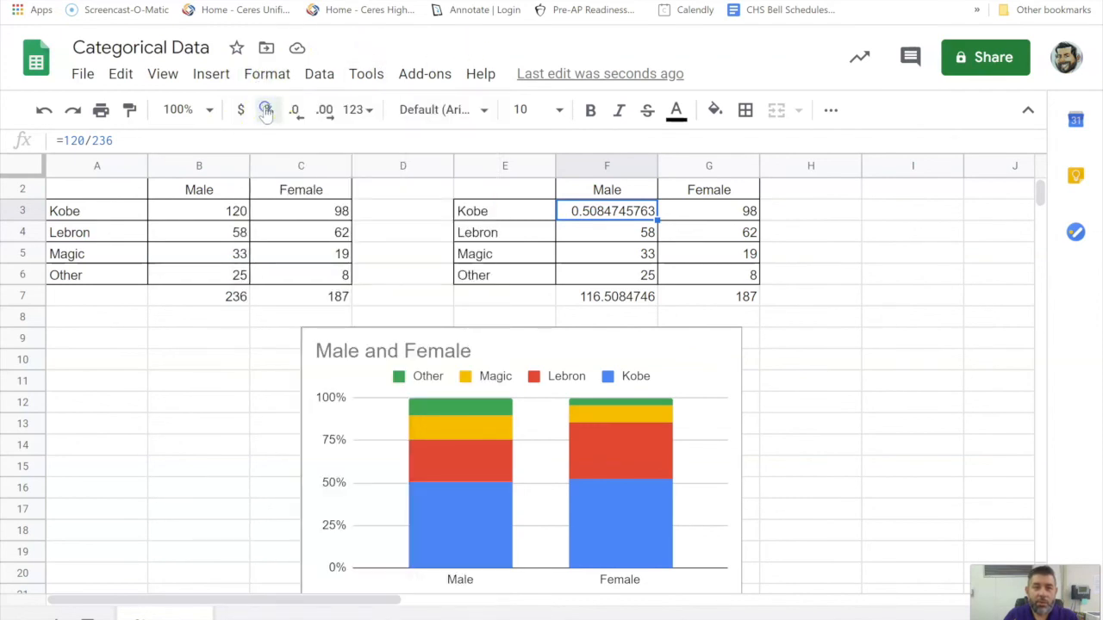
click(267, 110)
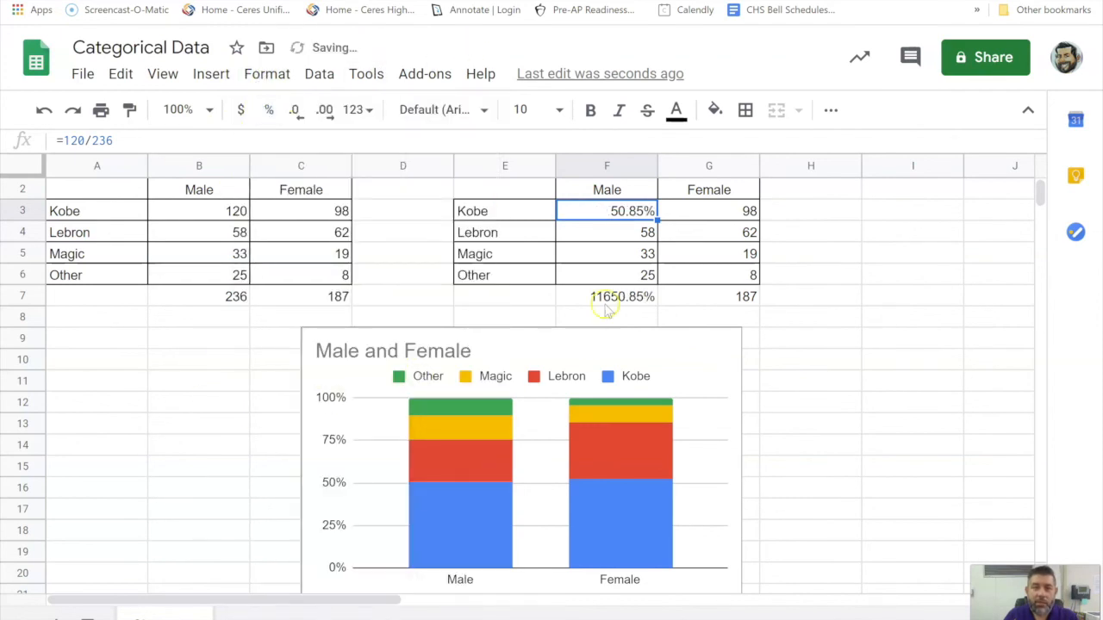
Step: Replace Lebron's Male count in F4 with the formula =58/236 and format the cell as a percentage
click(628, 236)
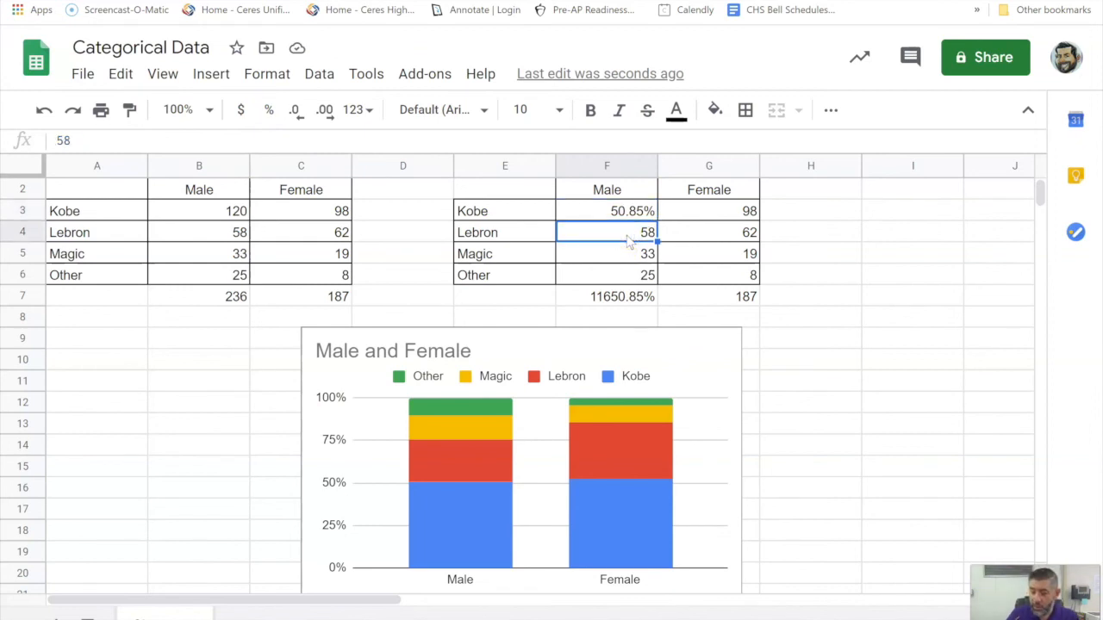
text(=58/)
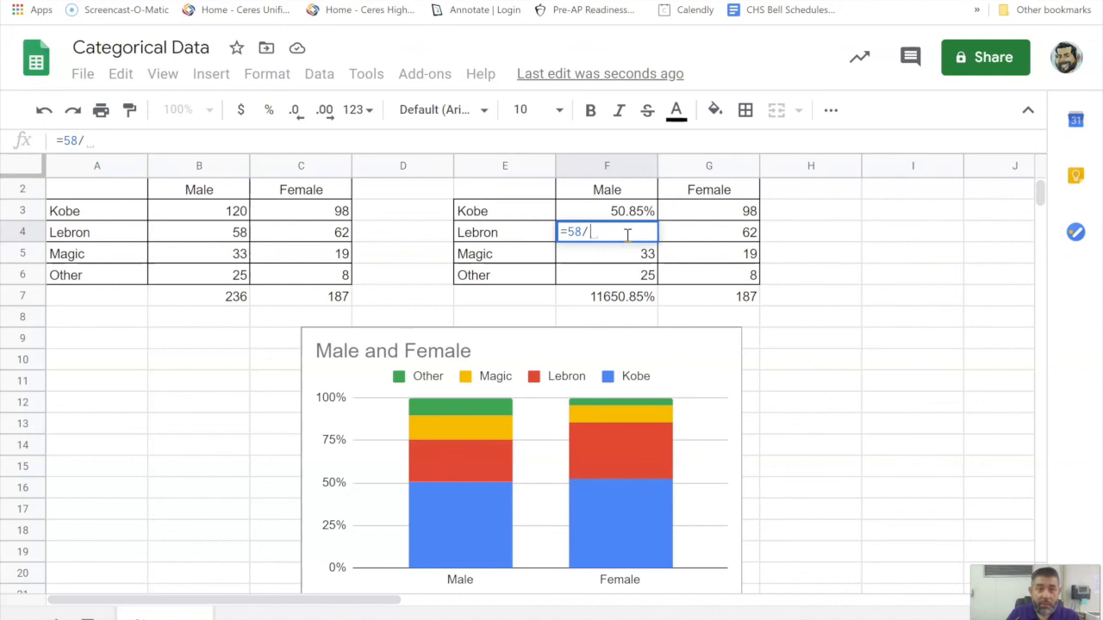
text(236)
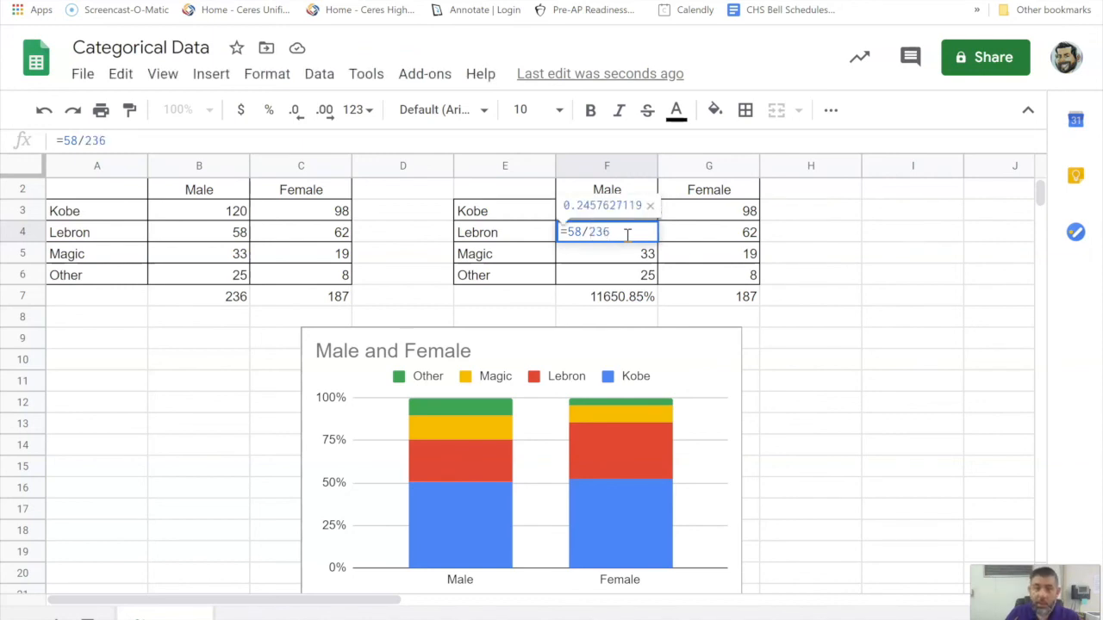
key(Return)
key(Up)
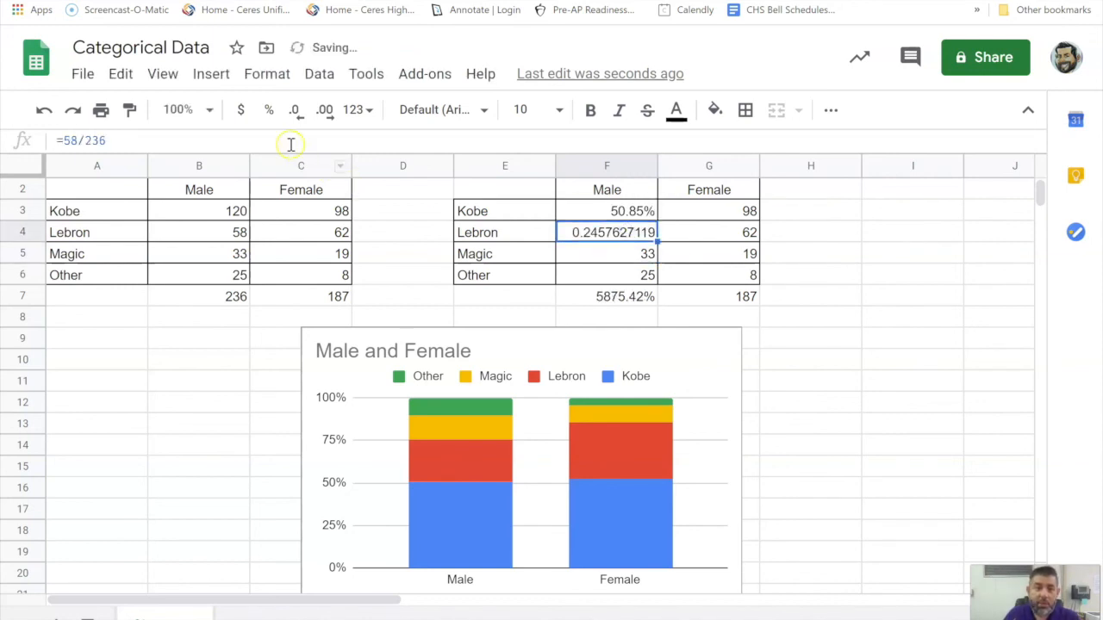
click(269, 109)
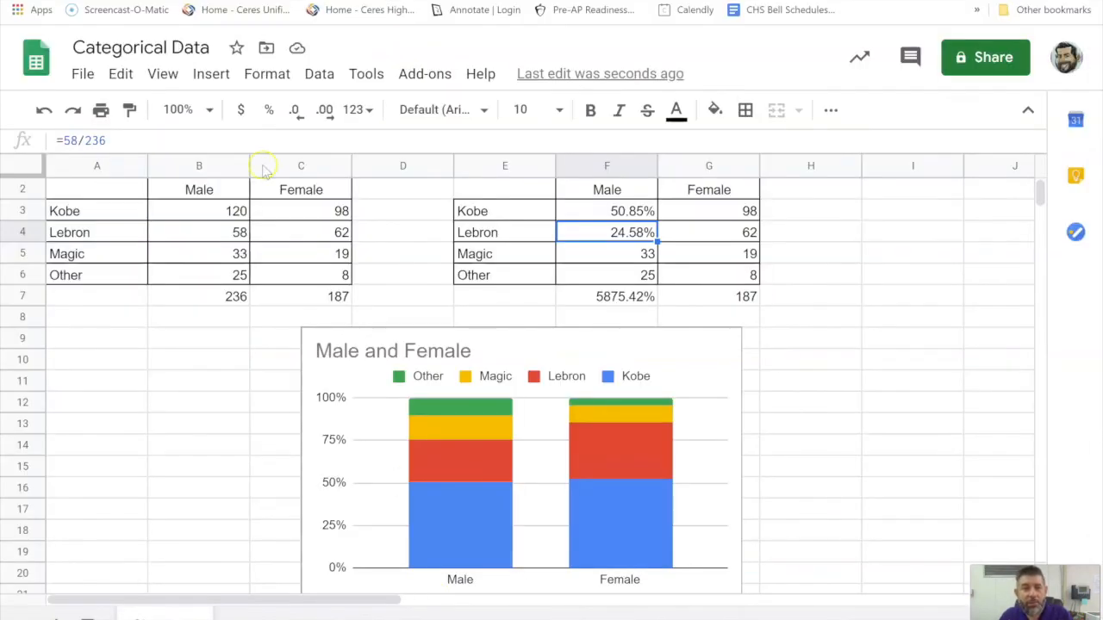
scroll(208, 360, up, 1)
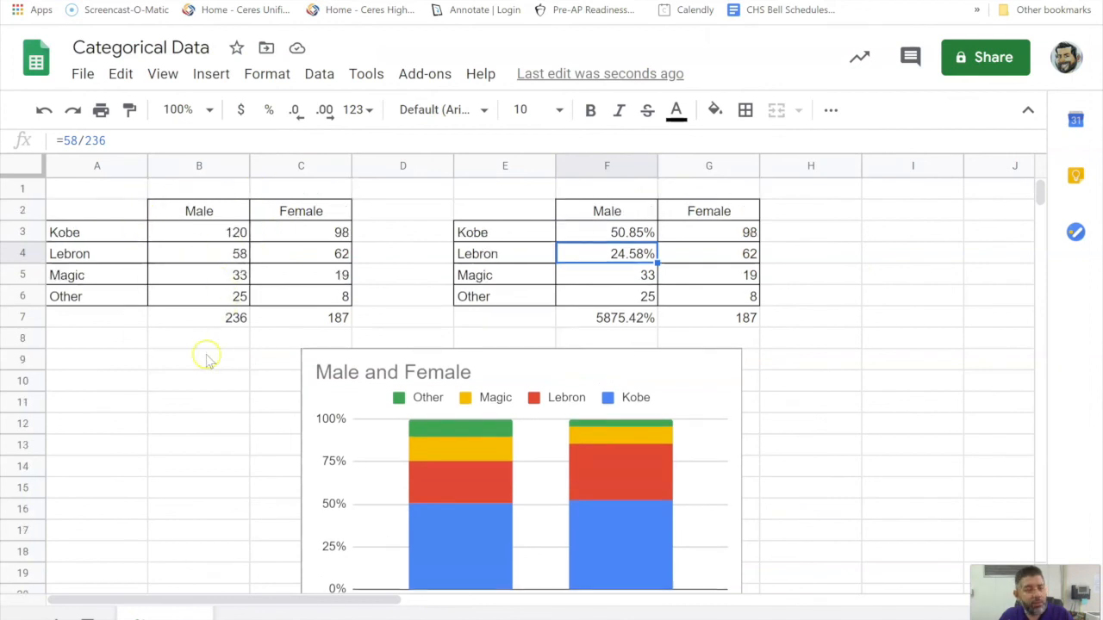